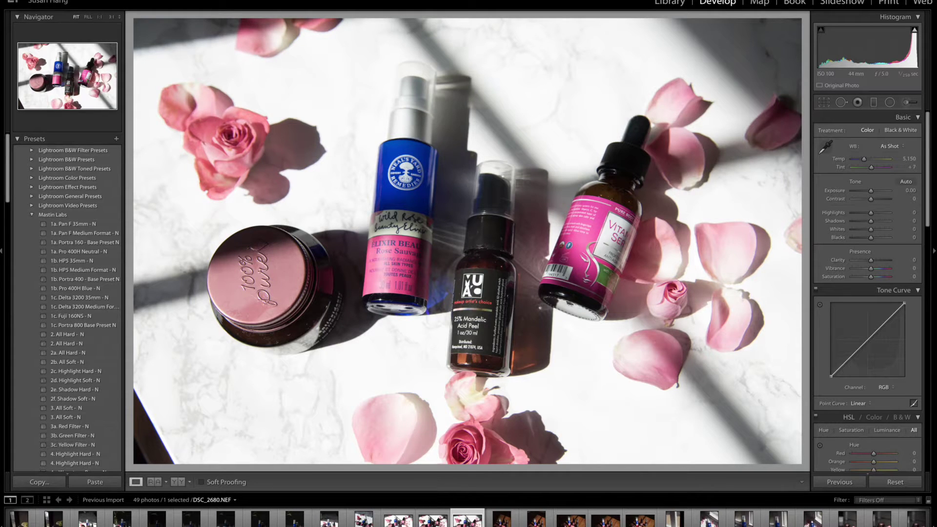
Review the product photos shot on the wooden table, and return to the marble flat-lay DSC_2680.NEF.
click(507, 515)
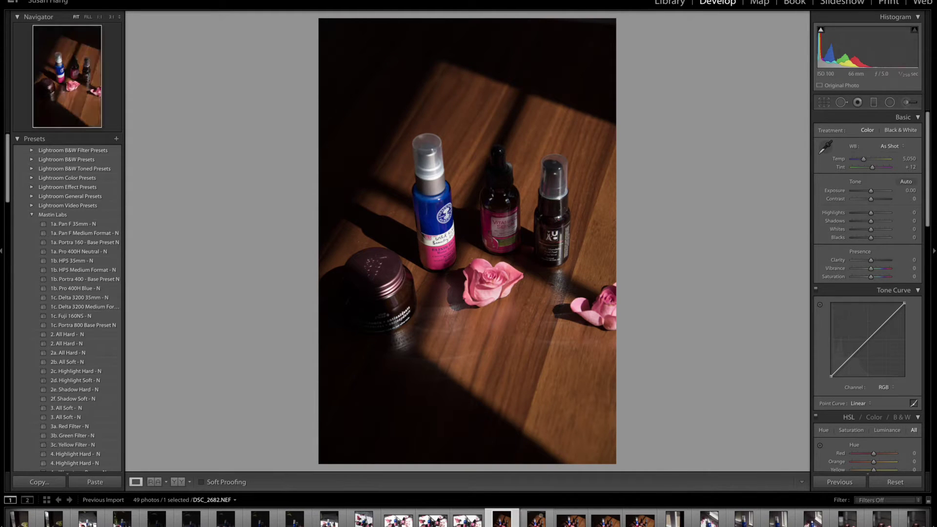
key(Right)
key(Right)
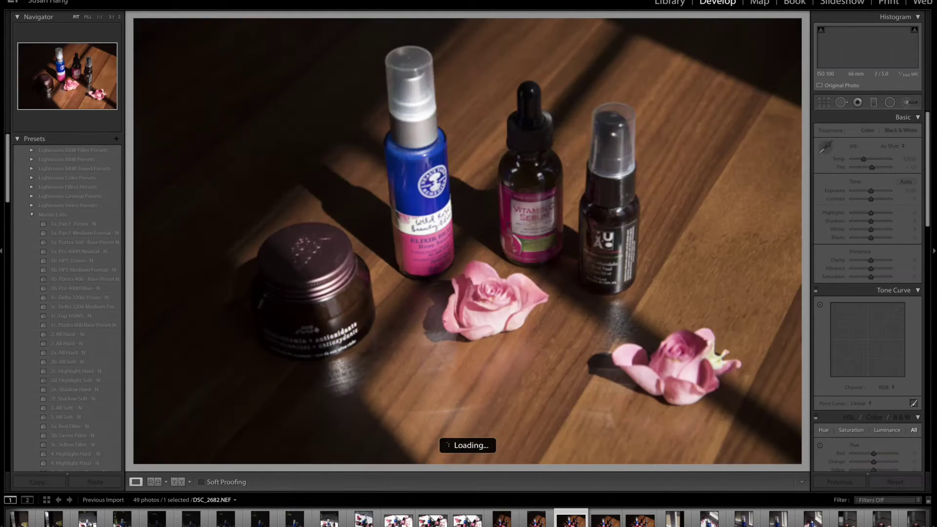
key(Right)
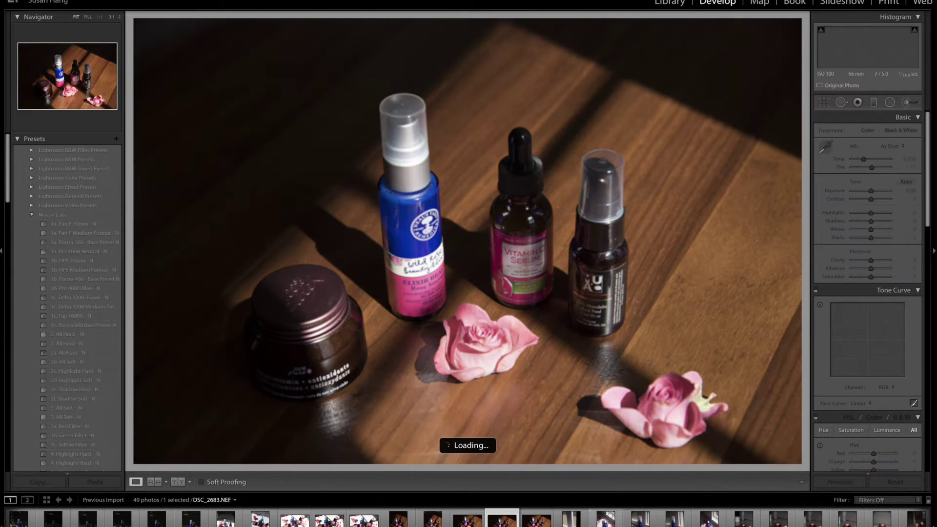
key(Left)
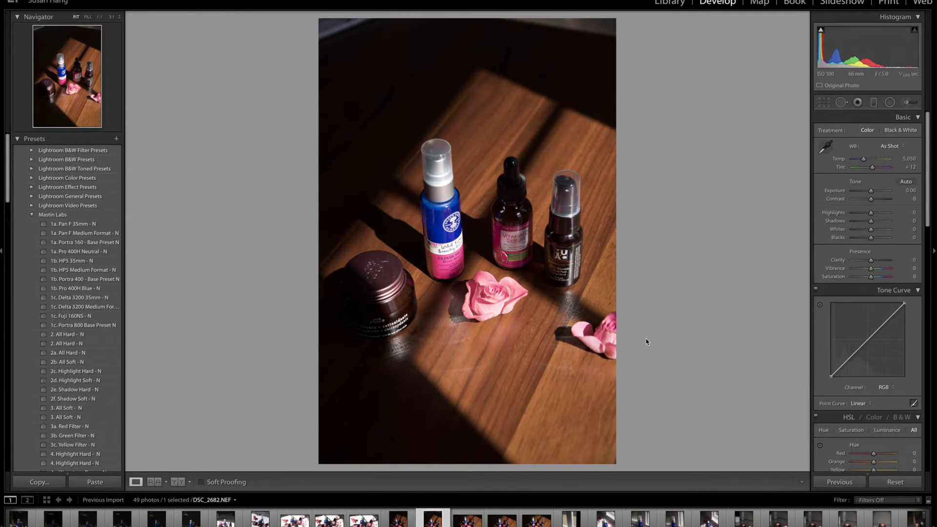
click(363, 518)
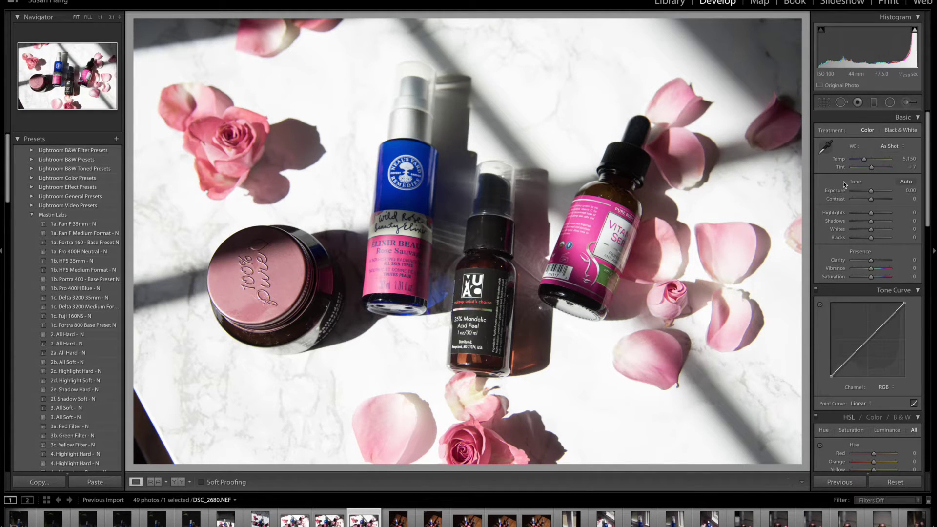
Set the photo's Exposure to -0.73, Contrast +16, Highlights -34, Shadows +33, Whites -26, Blacks -52 and Clarity +17.
drag(872, 191, 868, 192)
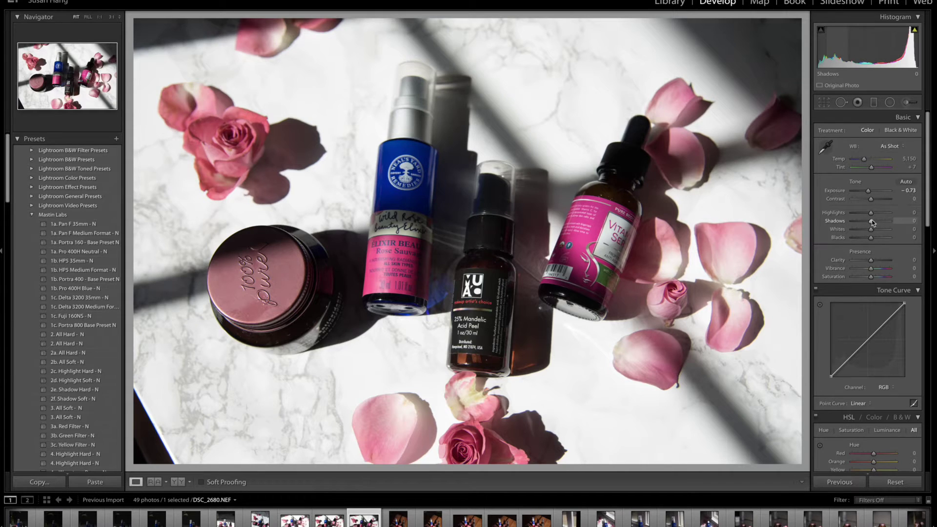
drag(871, 221, 862, 242)
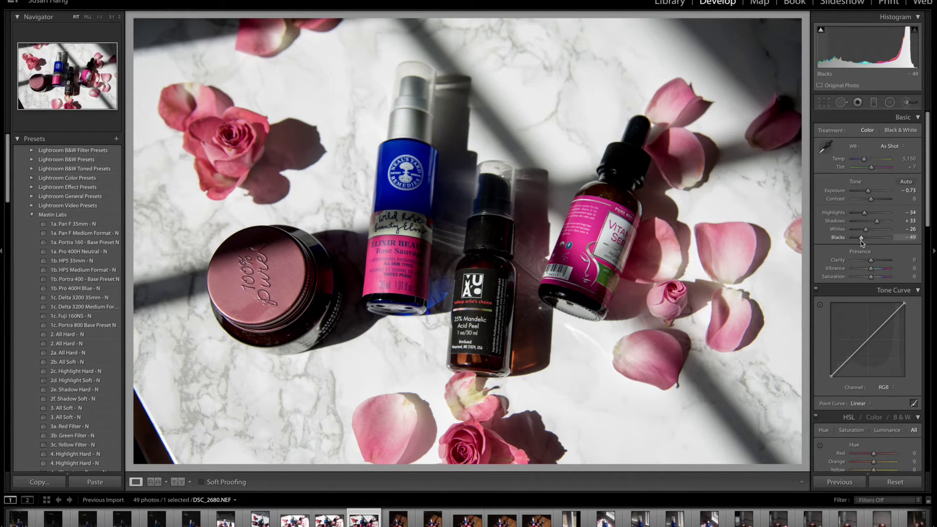
drag(861, 244, 861, 245)
drag(872, 198, 874, 198)
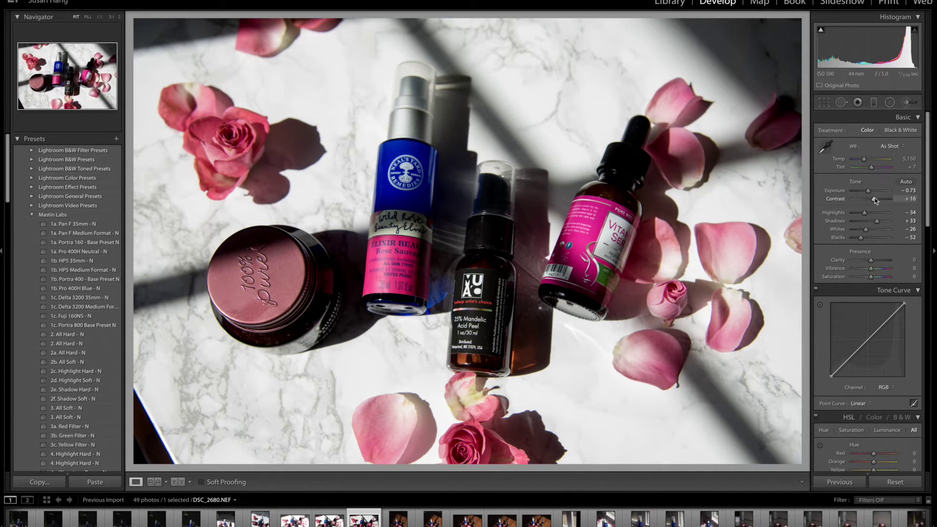
drag(871, 260, 875, 260)
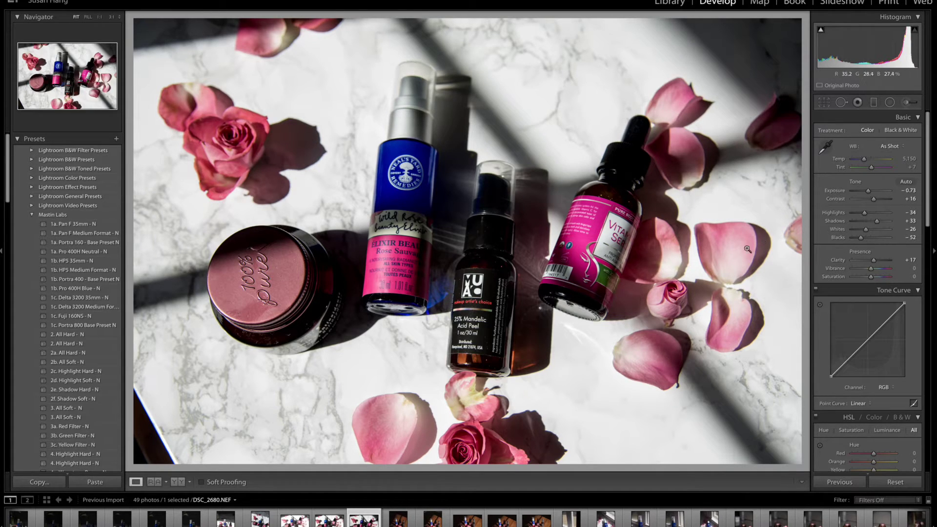
Try a cooler white balance of 3,875 and a warmer one of 5,972, and return Temp to 5,150.
drag(864, 160, 859, 165)
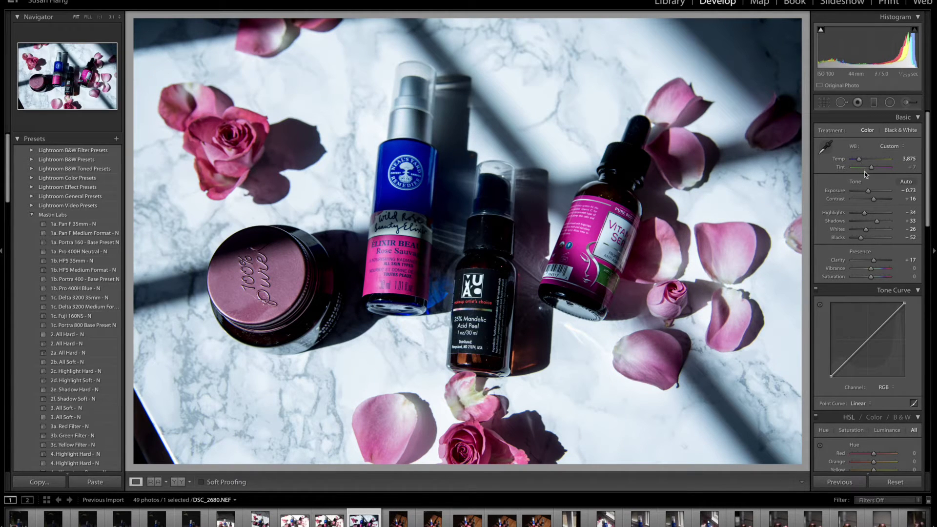
drag(859, 160, 868, 160)
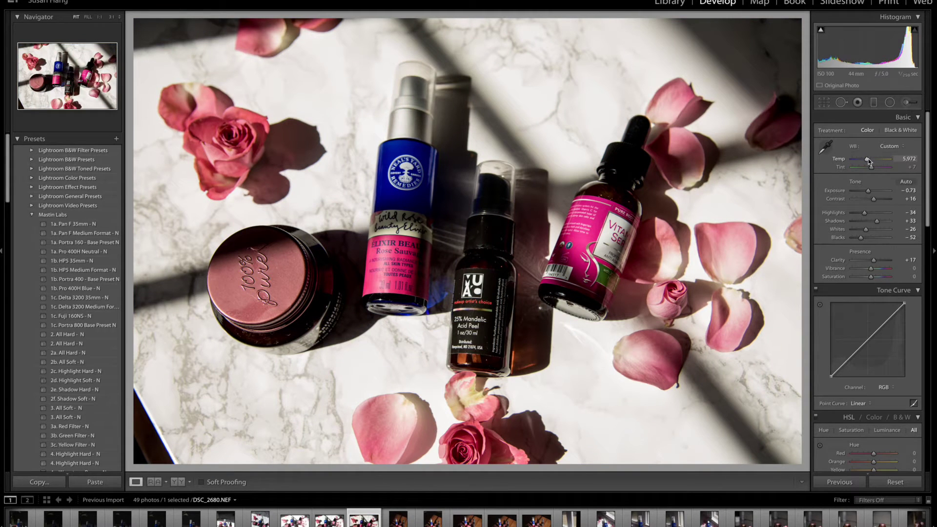
drag(868, 160, 865, 160)
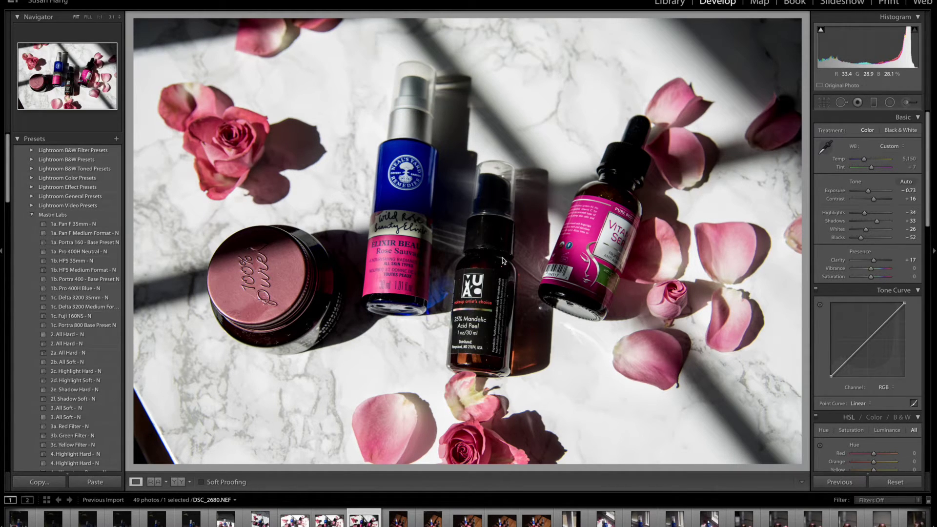
Open the adjusted photo DSC_2680.NEF in Adobe Photoshop CC 2017 for editing.
right_click(529, 271)
mouse_move(608, 352)
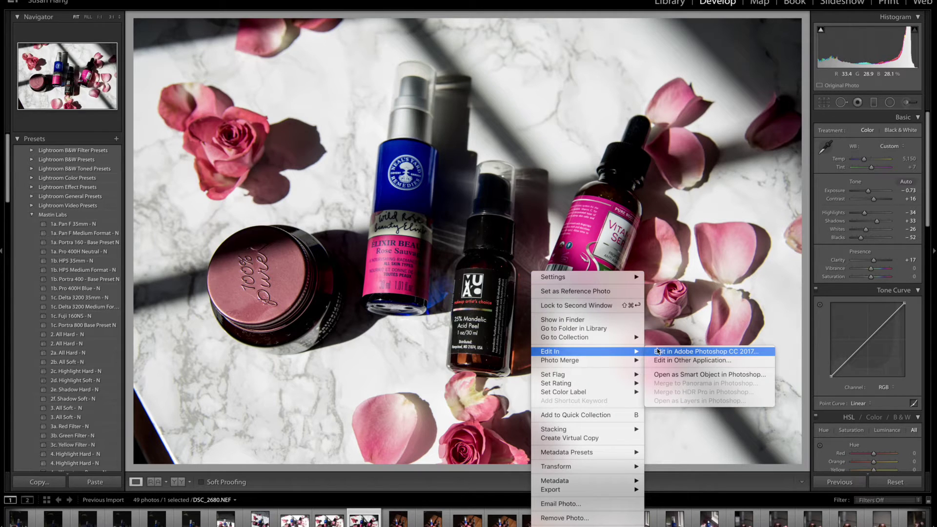
click(657, 352)
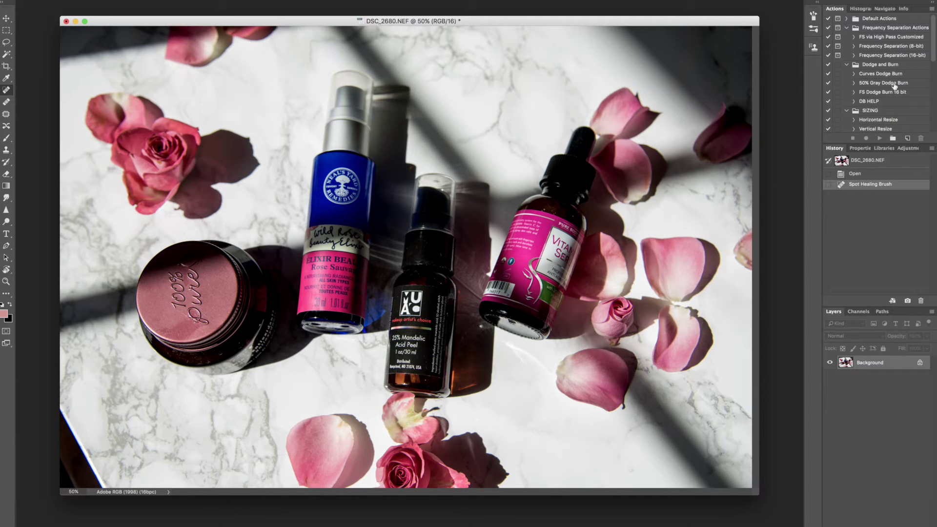
Run the Horizontal Resize action on the photo and display it at 100%.
click(908, 122)
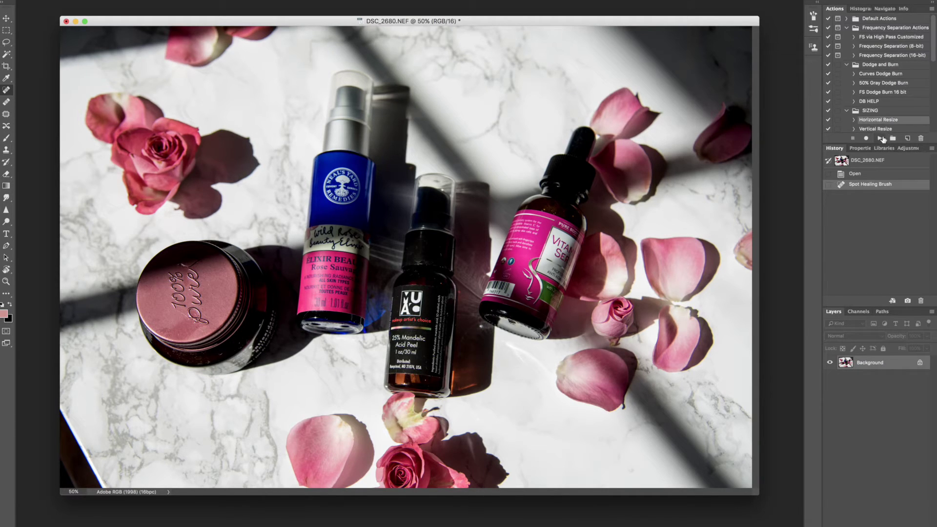
click(883, 140)
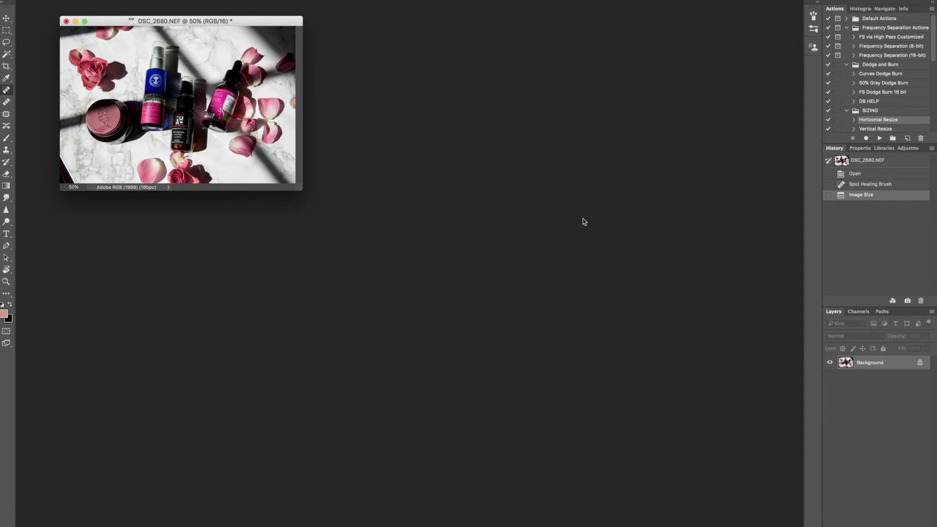
key(super+1)
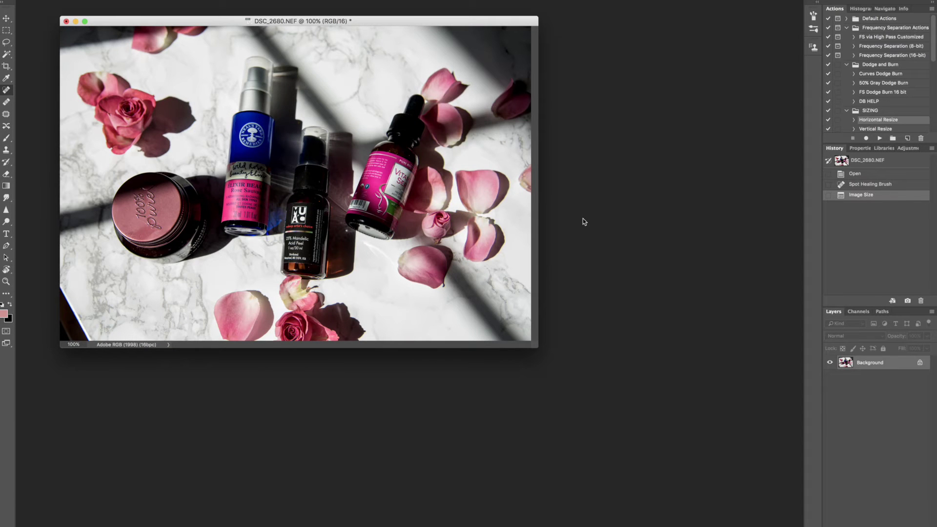
key(super+0)
key(super+1)
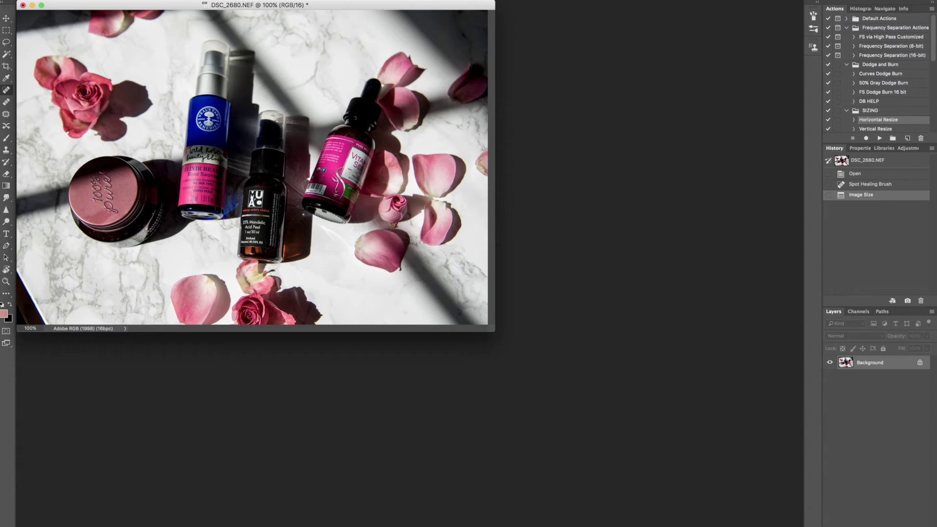
drag(218, 8, 339, 45)
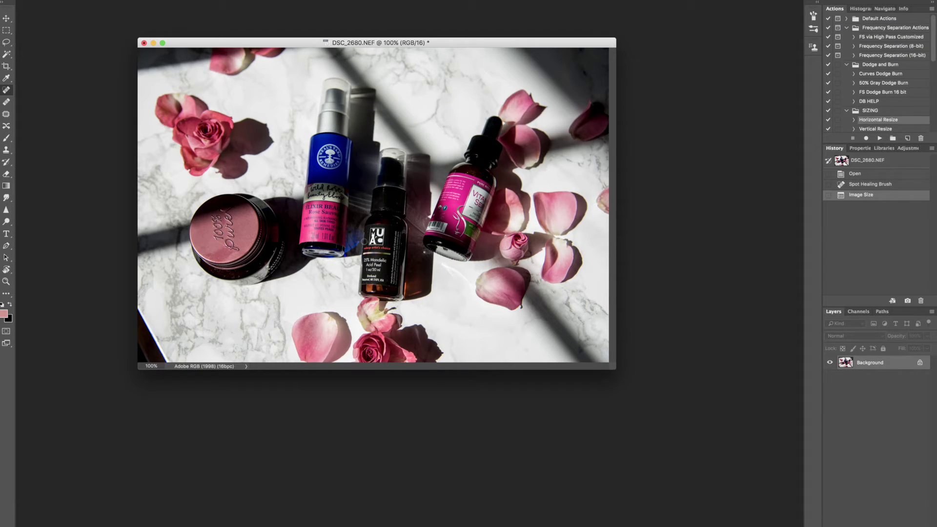
Remove the dust specks from the black collar of the 25% Mandelic Acid Peel bottle with the Spot Healing Brush.
key(super+plus)
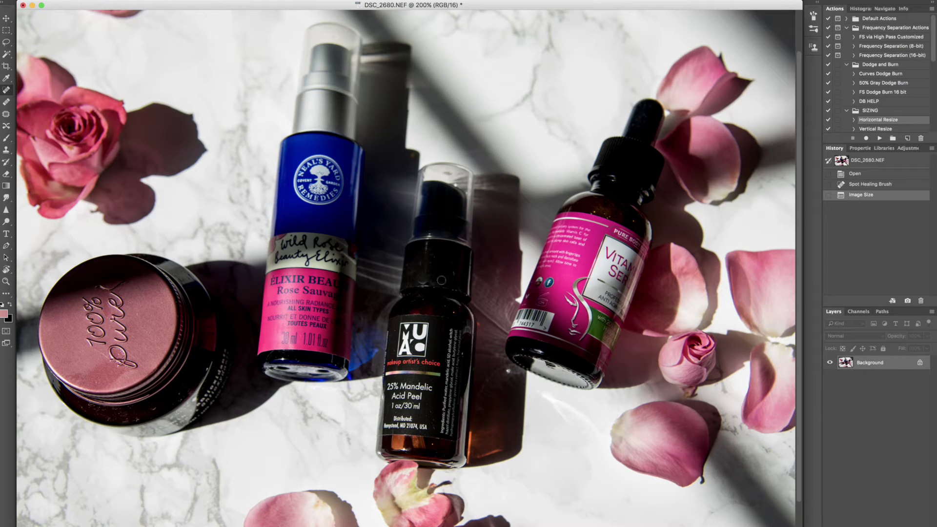
click(427, 280)
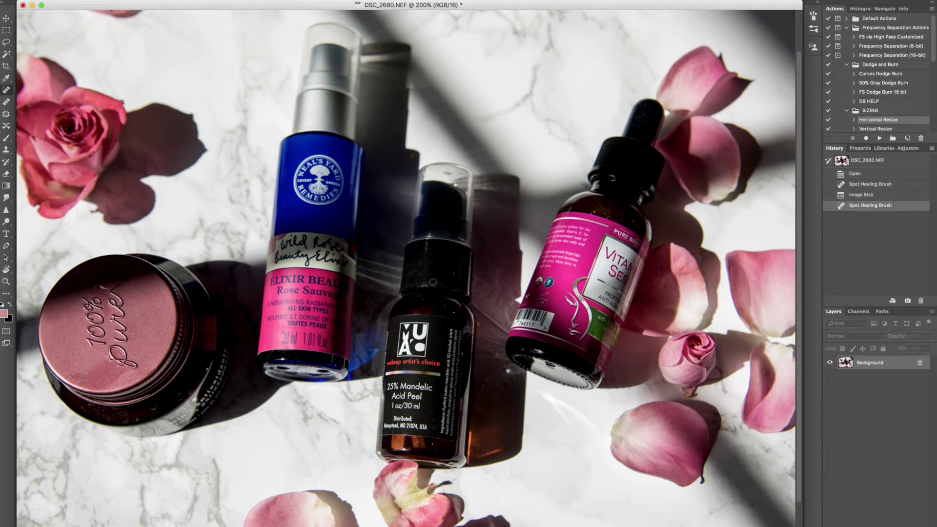
click(433, 282)
click(428, 276)
click(428, 273)
click(418, 262)
click(433, 256)
click(440, 259)
click(432, 265)
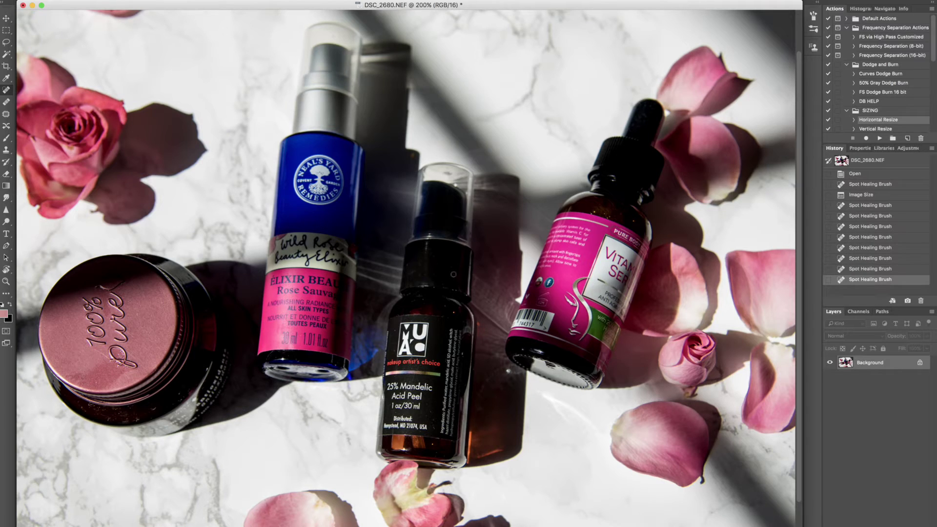
click(455, 273)
click(452, 271)
click(435, 282)
click(434, 272)
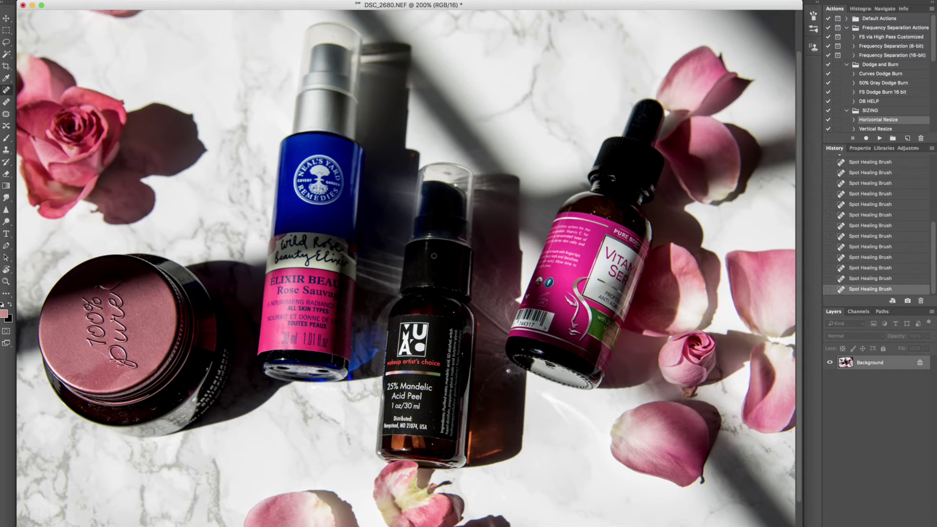
click(435, 273)
Add a new layer above the Background for retouching the photo's corner.
key(super+minus)
mouse_move(379, 9)
mouse_down()
mouse_move(518, 54)
mouse_move(509, 57)
mouse_up()
key(super+shift+z)
key(l)
drag(137, 371, 139, 301)
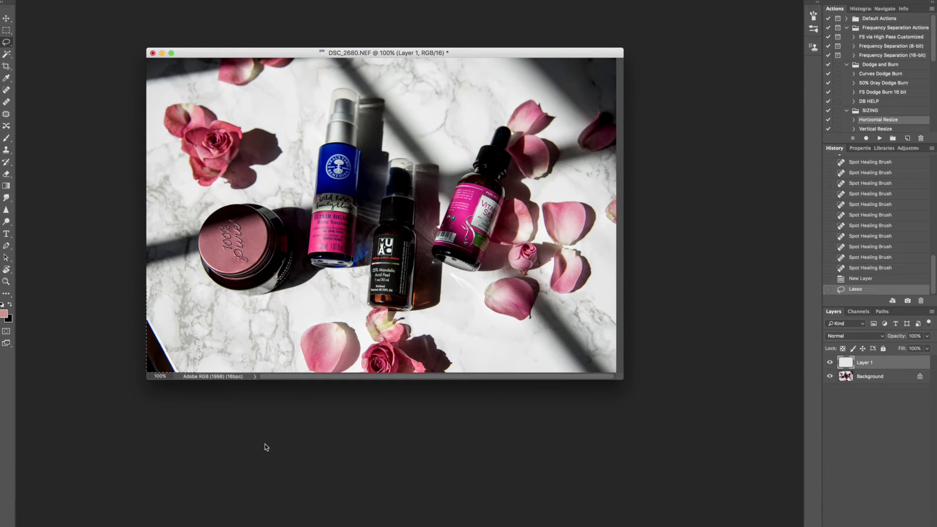
key(super+d)
Cover the dark wedge in the photo's lower-left corner with cloned marble texture on the new layer, using the Clone Stamp.
click(6, 150)
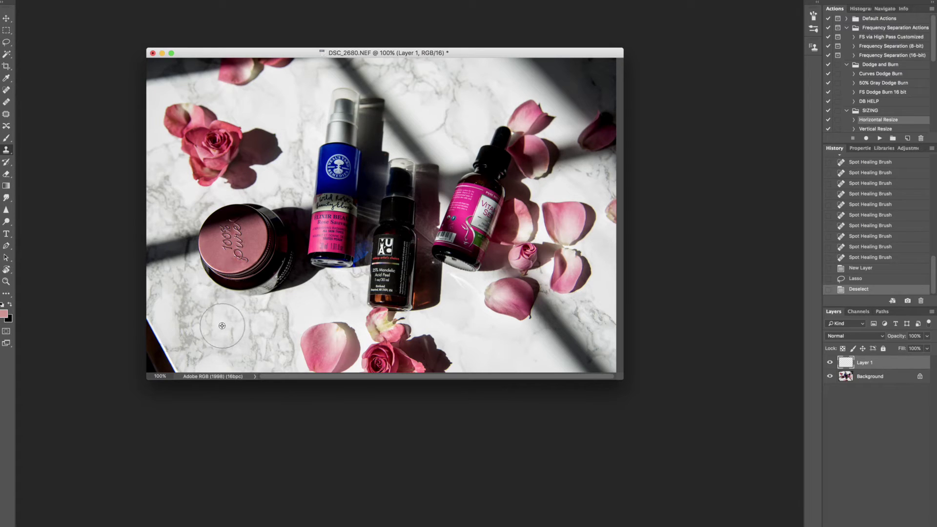
mouse_move(166, 351)
mouse_down()
mouse_move(151, 302)
mouse_move(130, 324)
mouse_move(147, 313)
mouse_move(155, 319)
mouse_up()
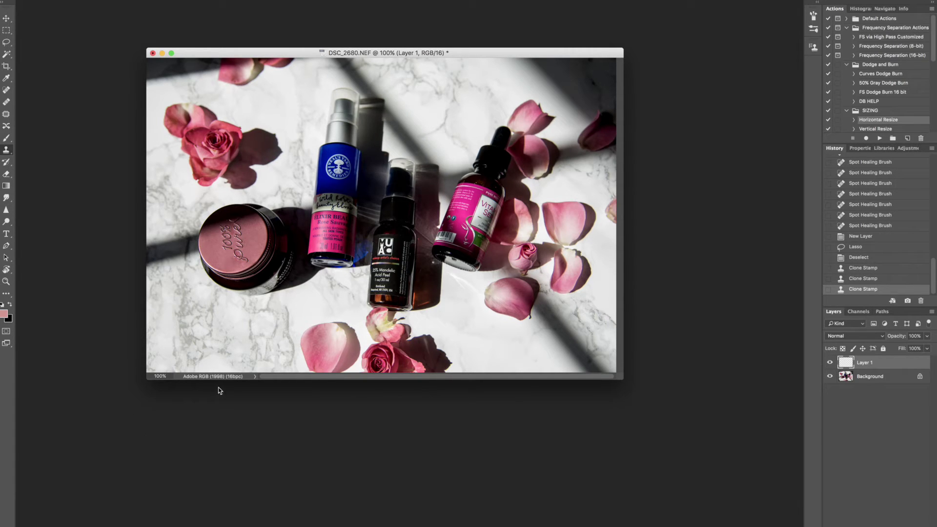
drag(205, 349, 170, 363)
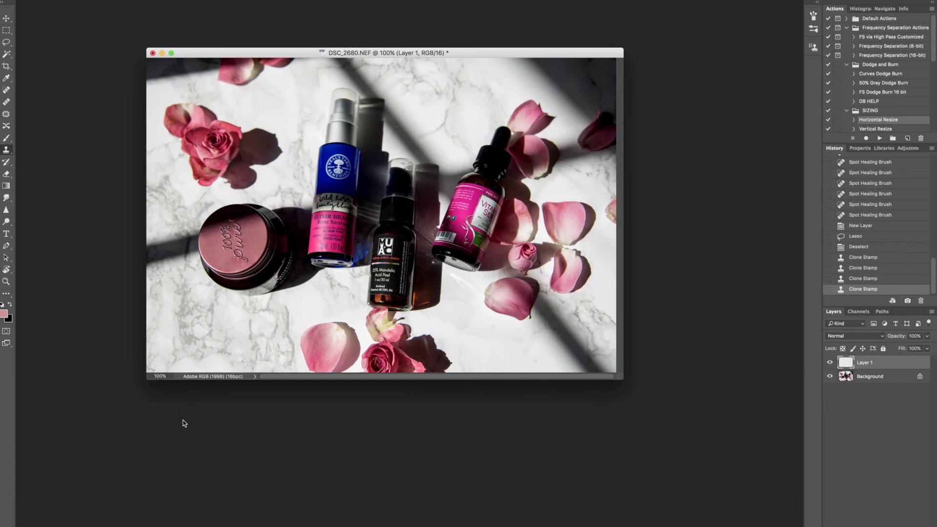
key(super+z)
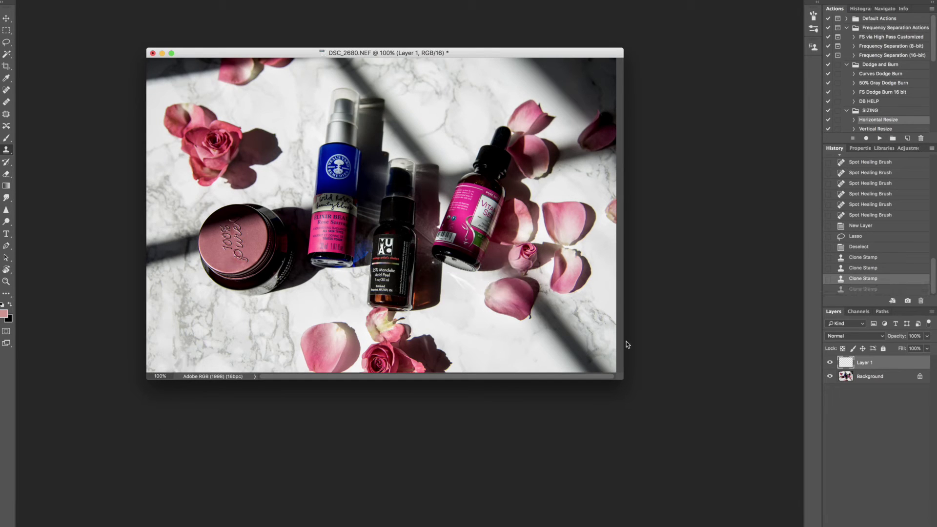
drag(183, 300, 154, 318)
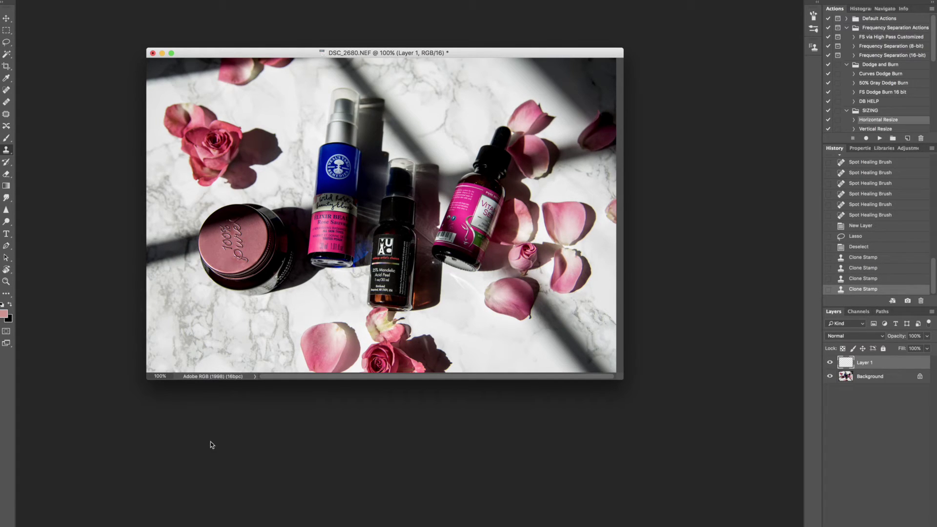
drag(198, 347, 166, 339)
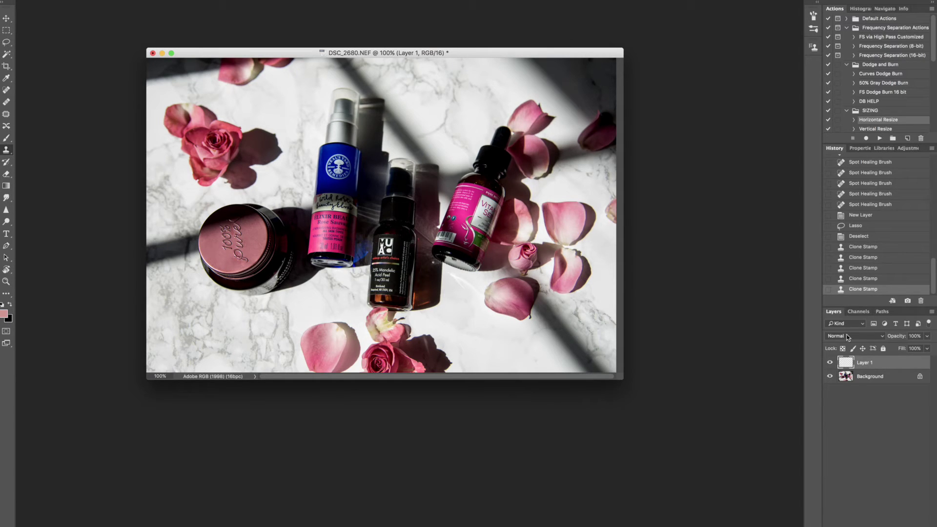
Add a Curves adjustment layer and shape its RGB curve with input/output points at about 40/33, 111/121 and 164/187.
click(885, 524)
click(893, 467)
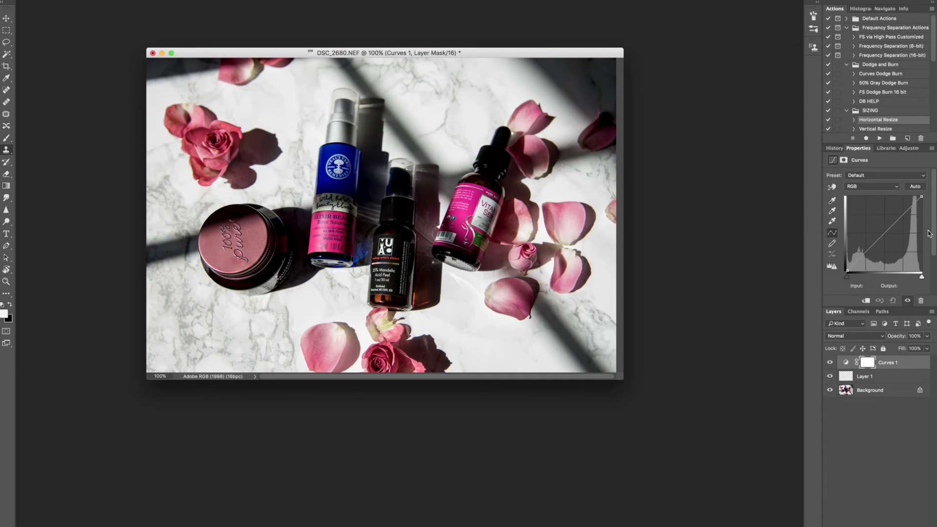
drag(891, 224, 892, 220)
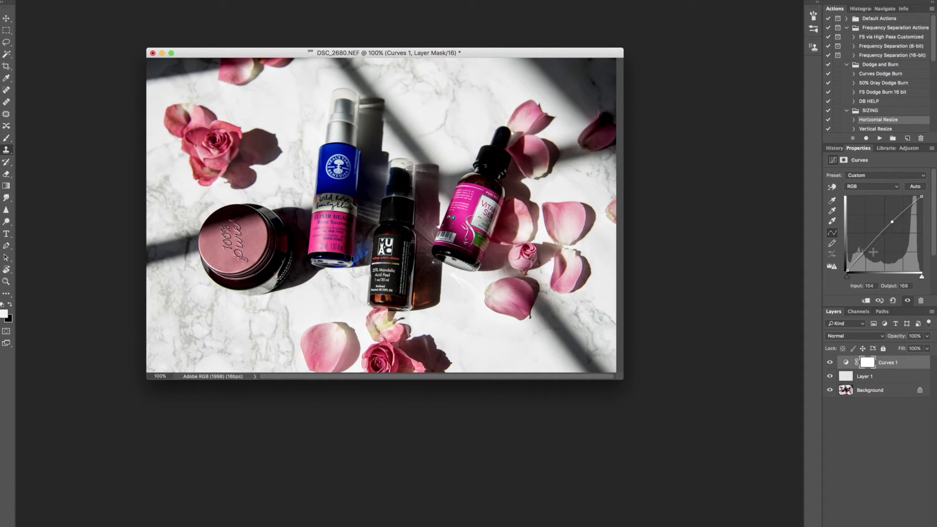
drag(858, 258, 859, 261)
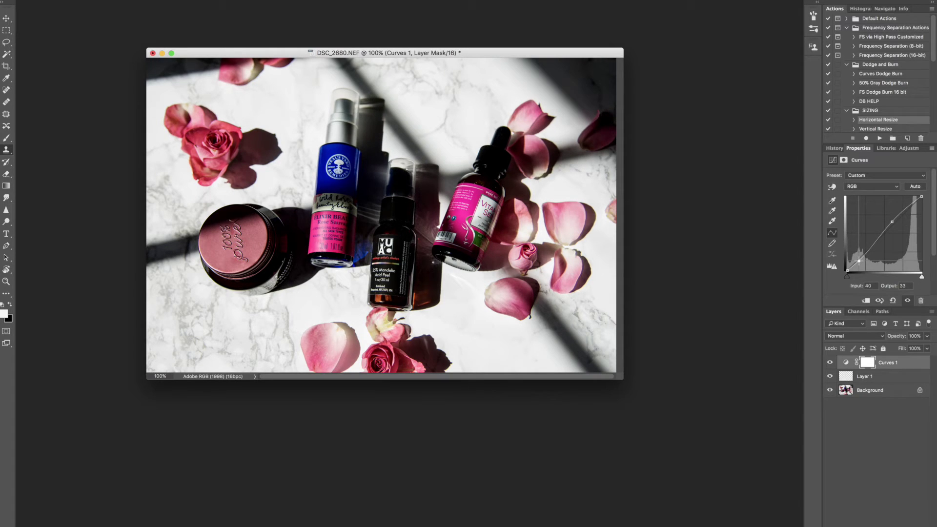
mouse_move(893, 222)
mouse_down()
mouse_move(874, 241)
mouse_move(894, 219)
mouse_up()
click(876, 238)
drag(894, 218, 896, 216)
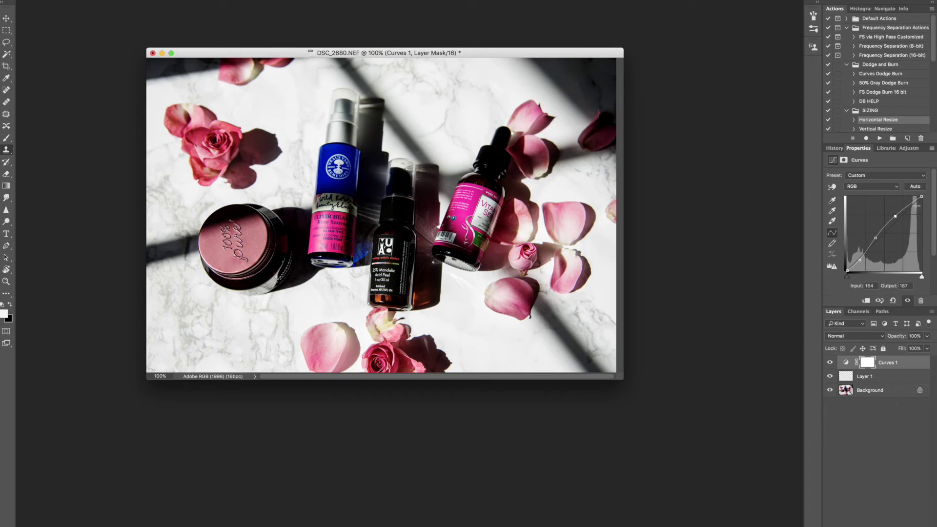
drag(882, 231, 883, 236)
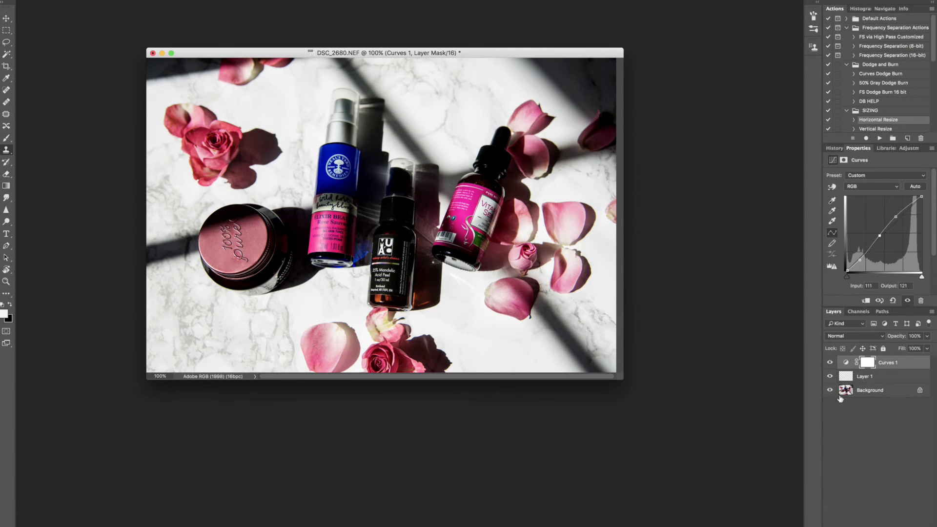
Add a Black & White adjustment layer with the Neutral Density preset and set its blend mode to Soft Light.
click(880, 524)
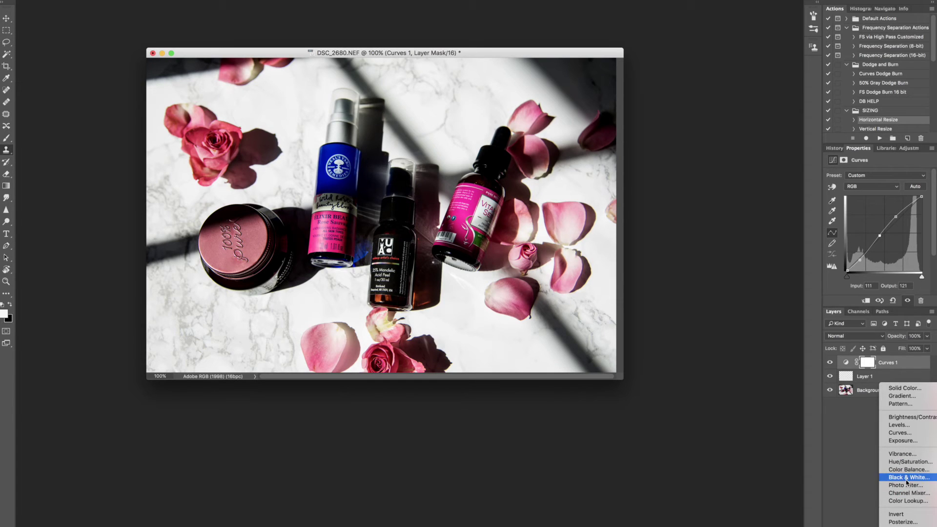
click(900, 376)
click(876, 177)
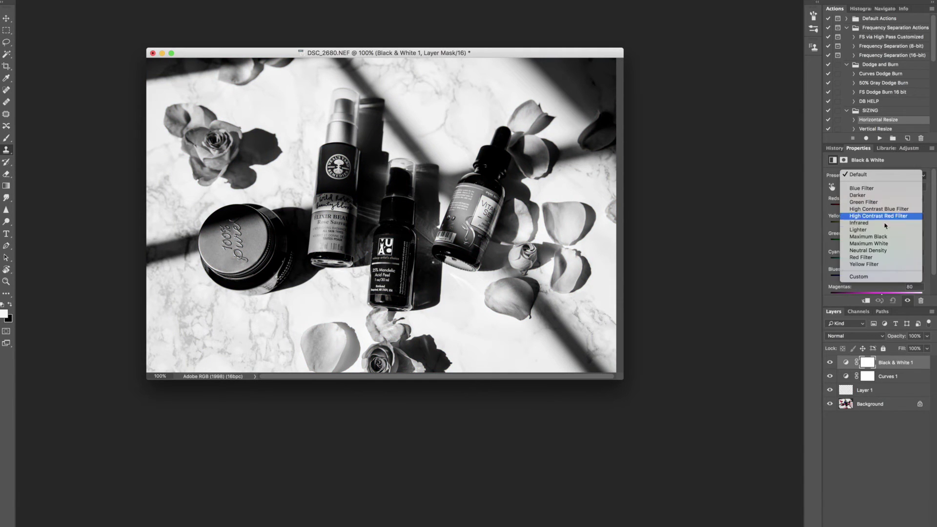
click(879, 252)
click(859, 336)
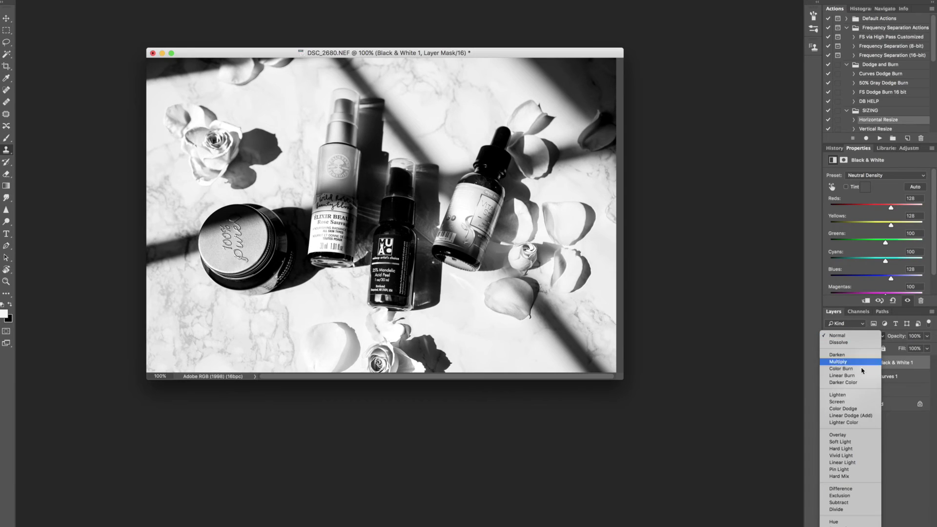
key(shift+alt+f)
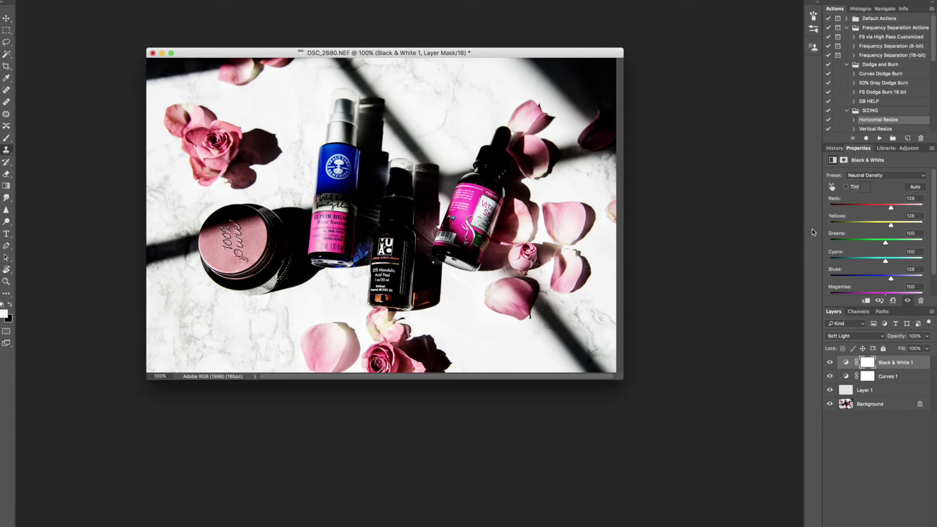
Set the Black & White adjustment layer's opacity to 21%.
key(l)
click(928, 340)
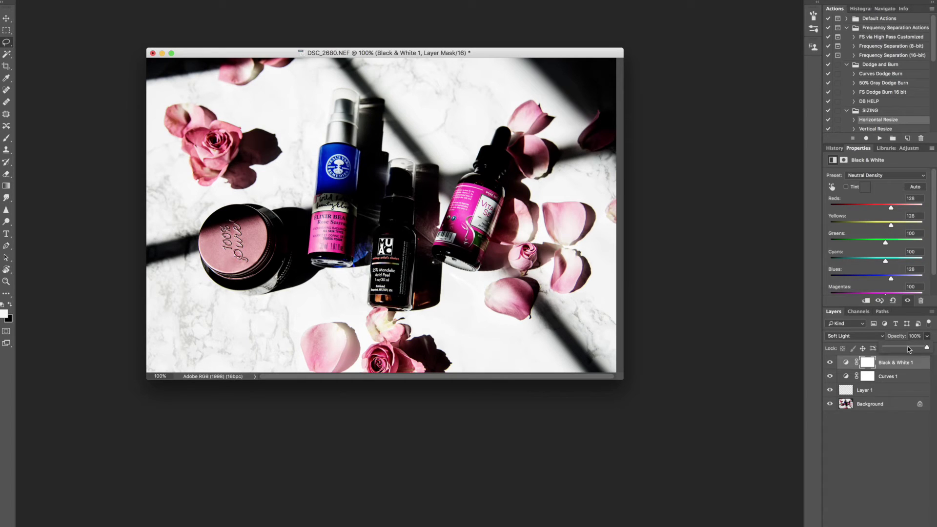
click(895, 347)
drag(893, 348, 893, 350)
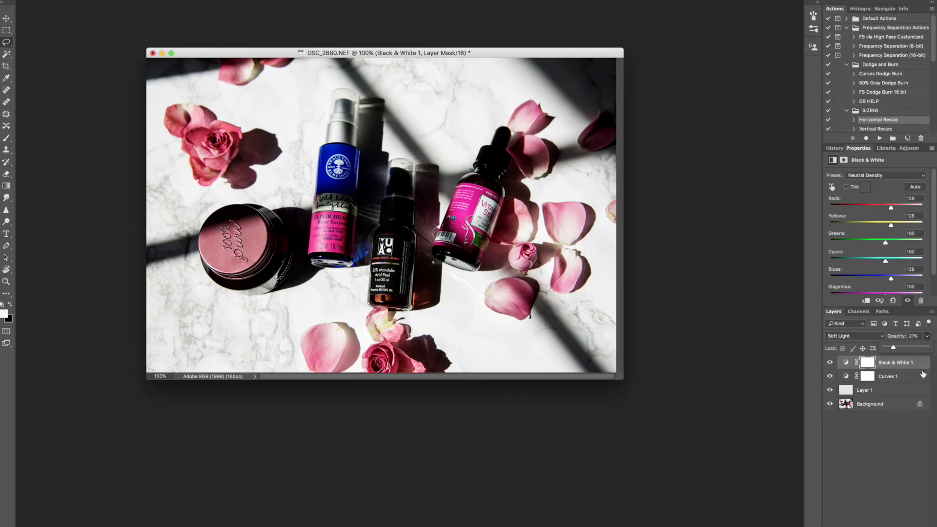
Add a Selective Color adjustment layer above the Black & White layer.
click(846, 362)
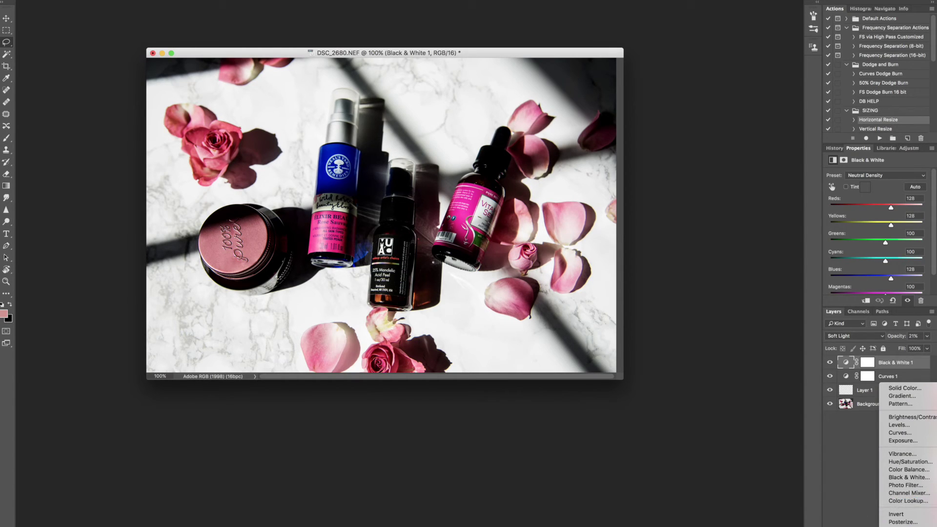
click(886, 502)
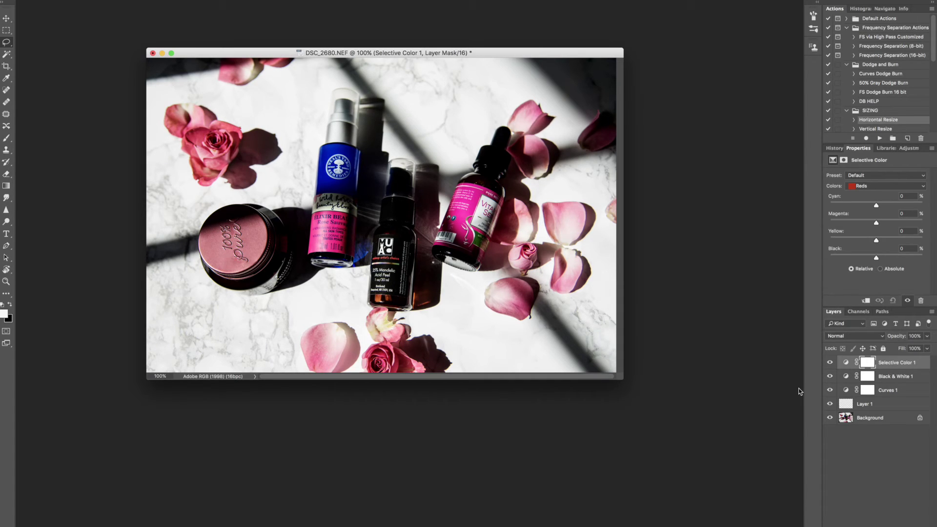
click(881, 525)
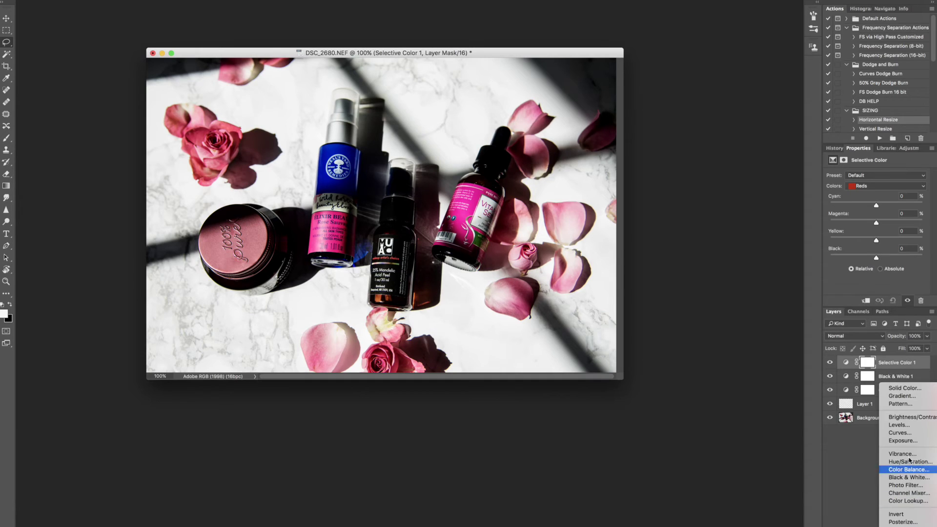
click(685, 426)
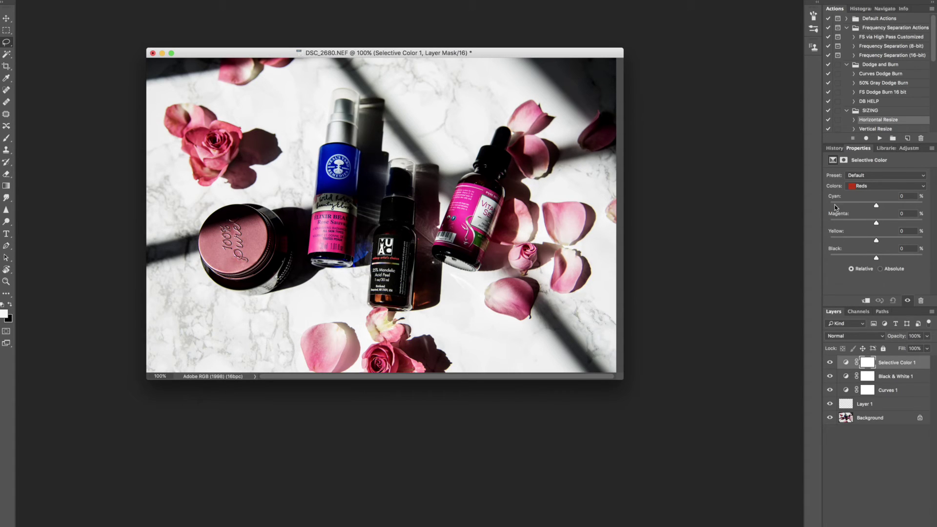
Tint the Blacks in the Selective Color layer with Cyan +2, Magenta +2 and Yellow -6, and compare with the layer hidden.
click(867, 187)
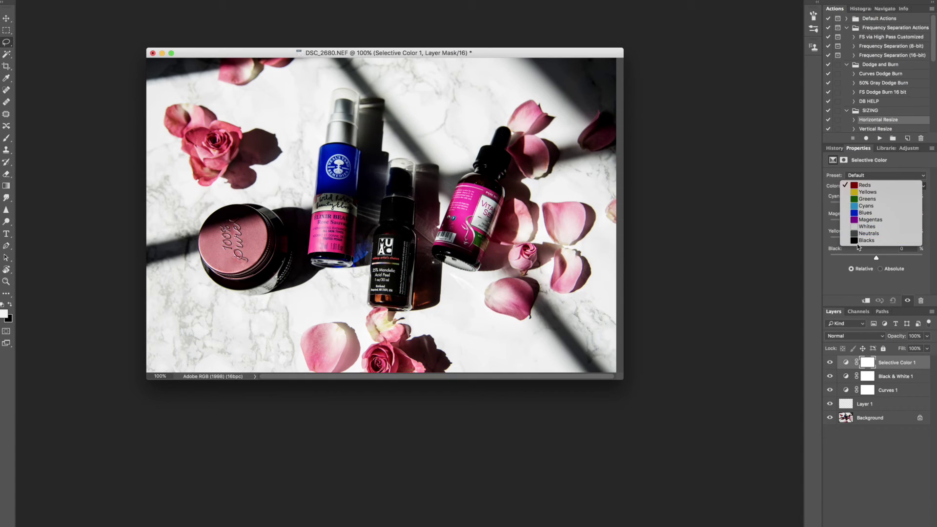
click(865, 240)
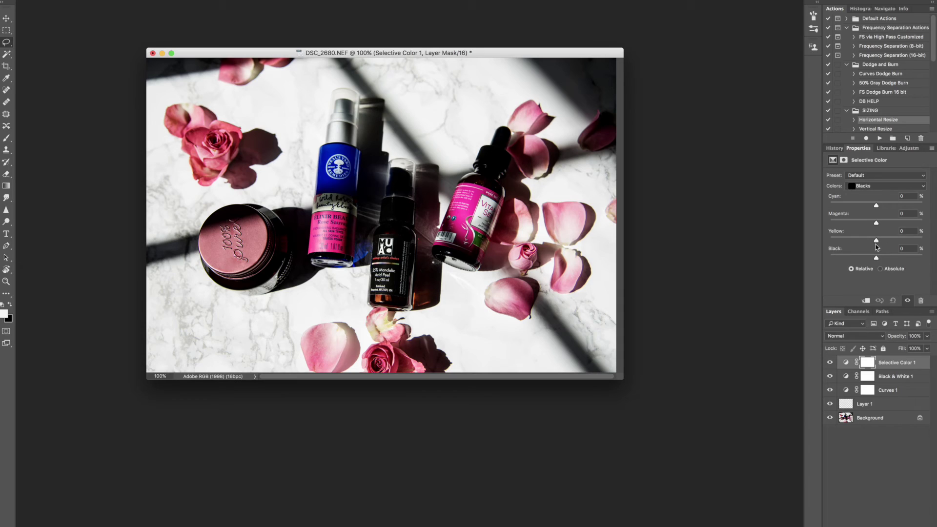
drag(876, 240, 872, 241)
drag(876, 223, 876, 205)
click(830, 363)
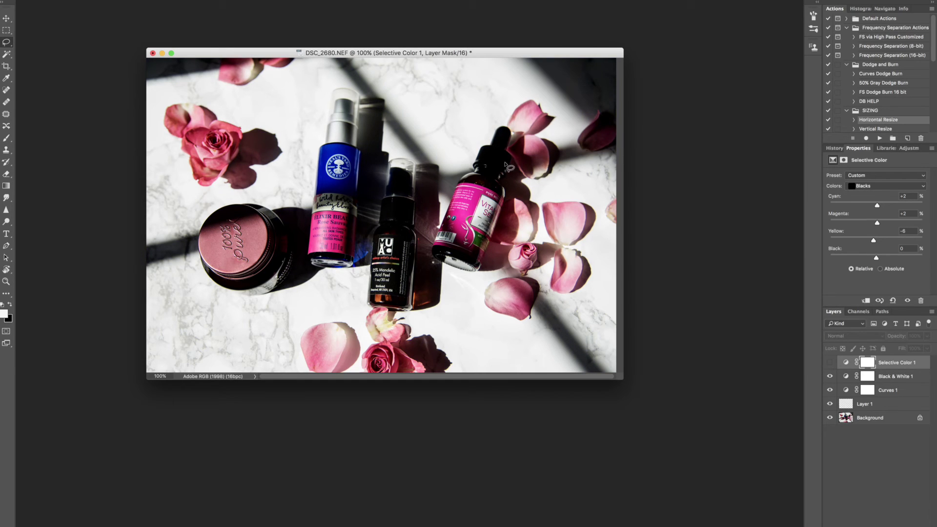
click(830, 363)
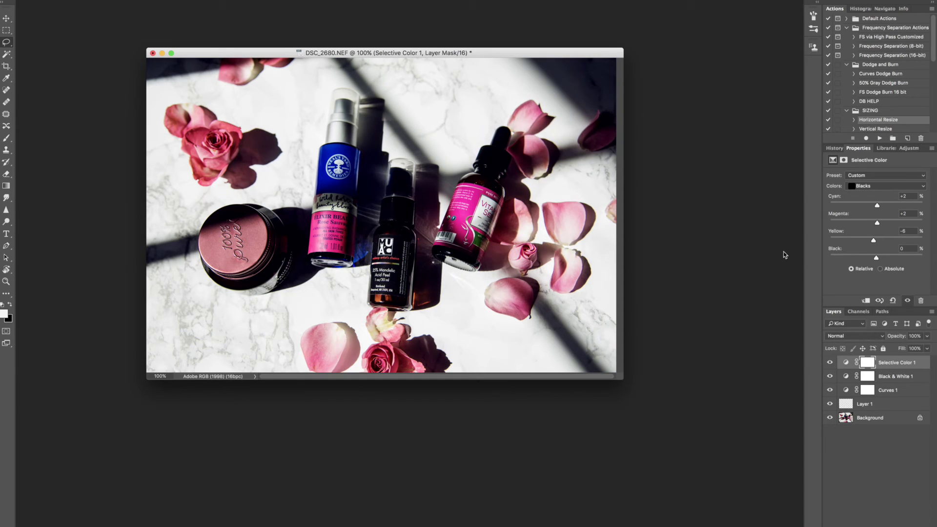
click(830, 363)
click(830, 363)
Adjust the Neutrals in the Selective Color layer to Cyan -3, Magenta +2, Yellow +8 and Black -8.
click(882, 186)
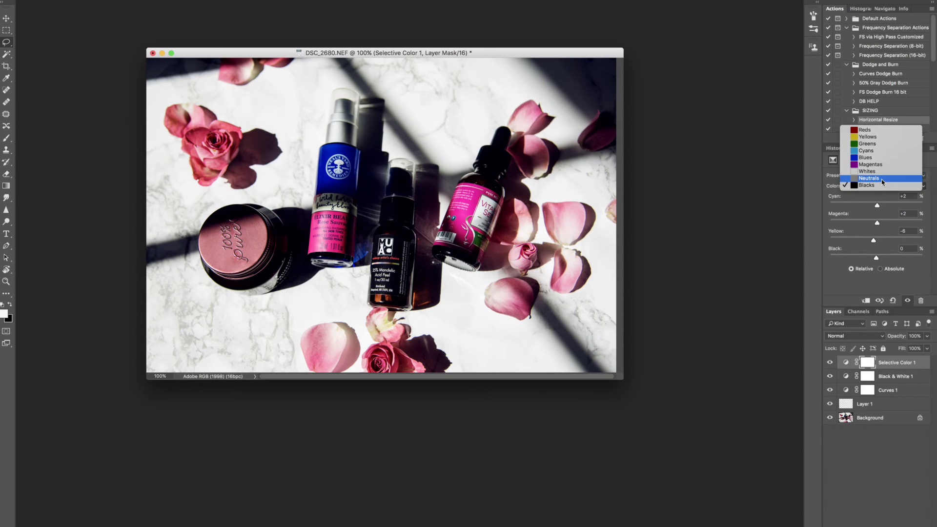
click(883, 179)
drag(876, 241, 878, 224)
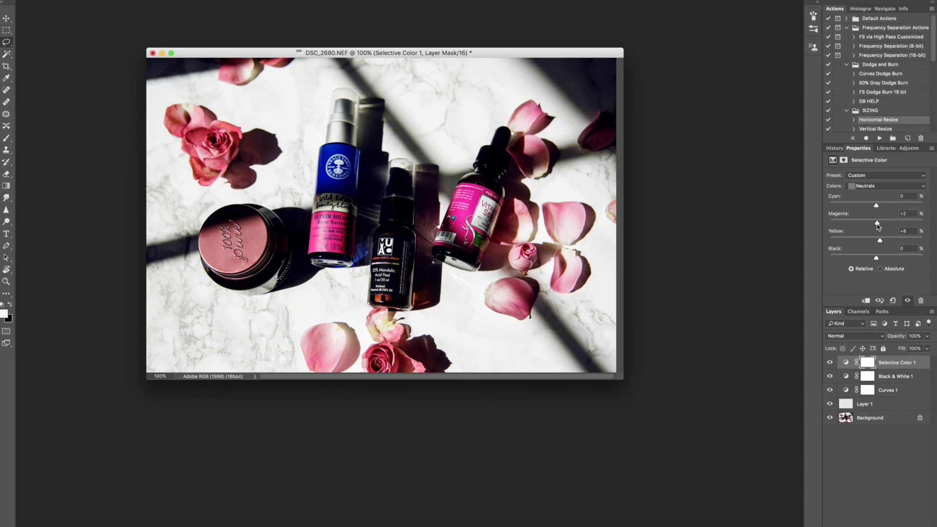
drag(877, 206, 876, 208)
click(875, 186)
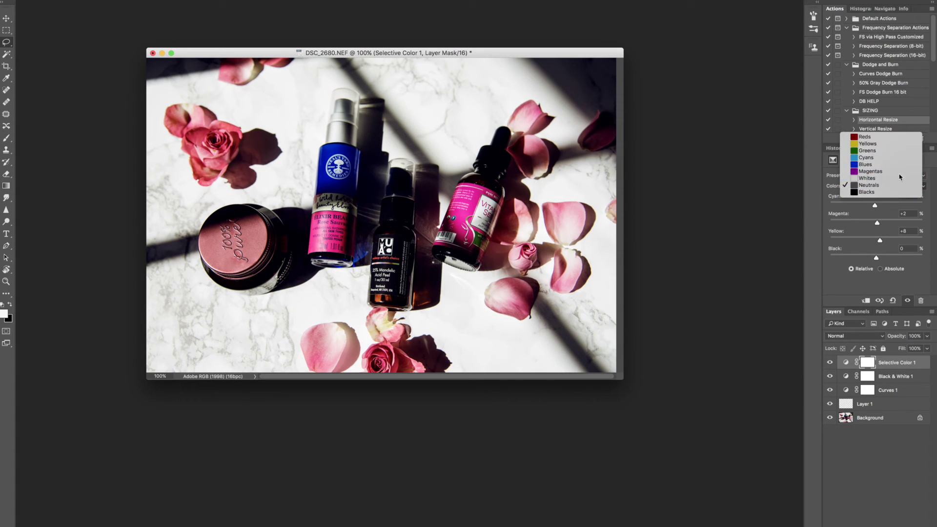
click(901, 179)
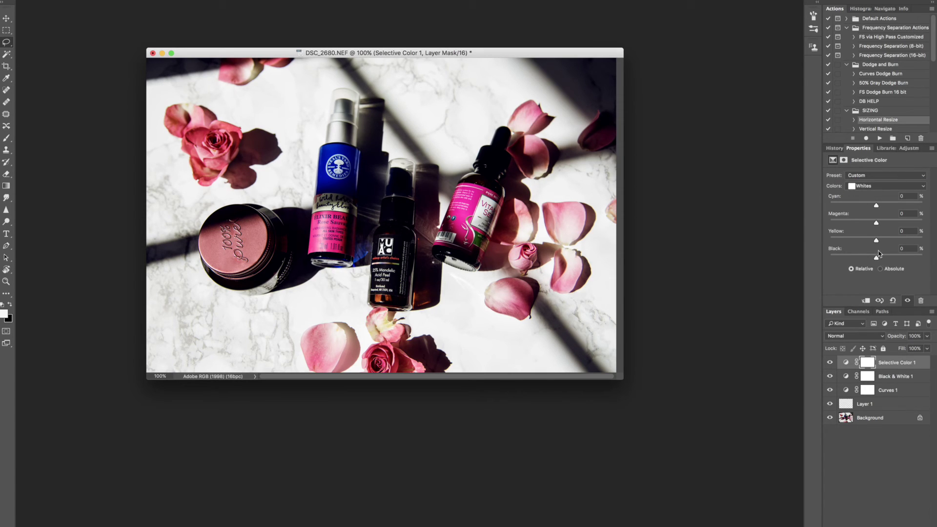
click(871, 186)
click(878, 192)
drag(879, 260, 873, 262)
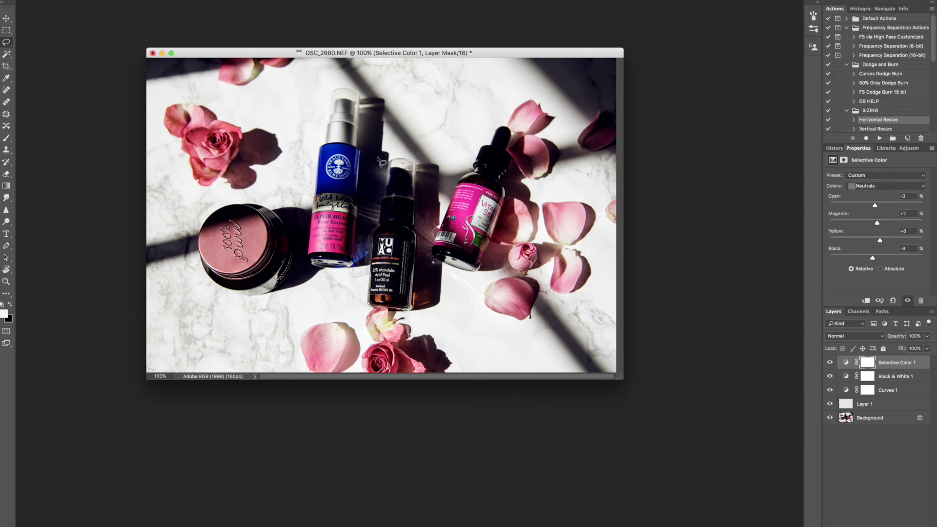
Cool the Whites in the Selective Color layer with Cyan +7 and Yellow -4, and compare the photo with and without the layer.
key(alt+7)
drag(876, 243, 875, 242)
drag(876, 205, 878, 207)
drag(878, 207, 880, 209)
click(831, 363)
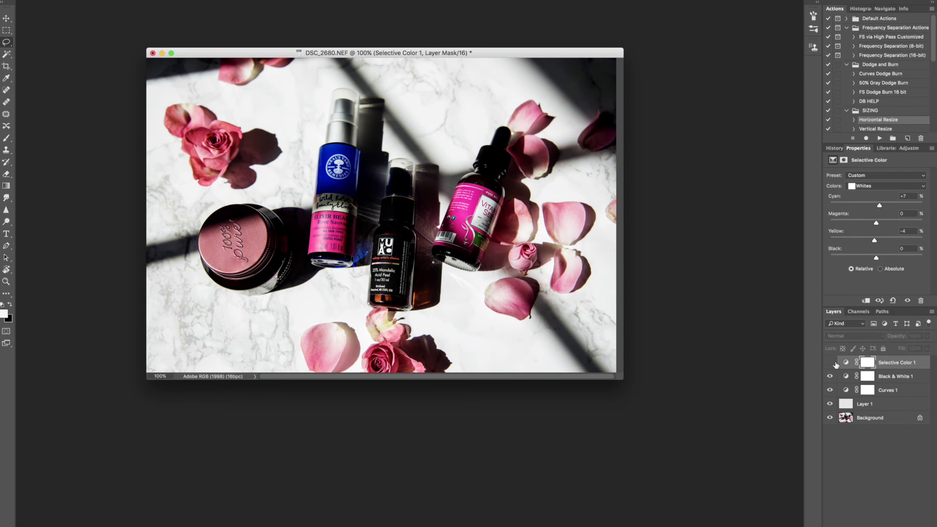
click(835, 363)
click(836, 363)
click(838, 361)
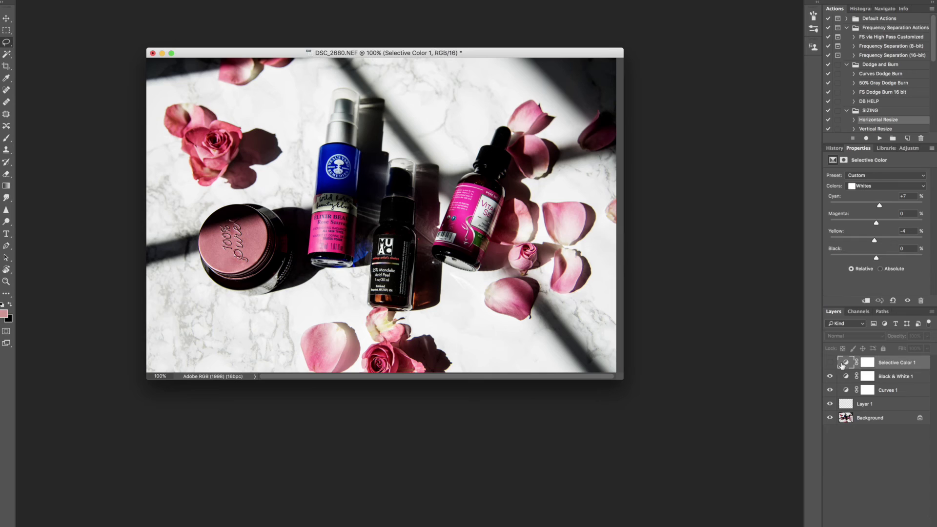
click(831, 363)
click(830, 363)
click(833, 364)
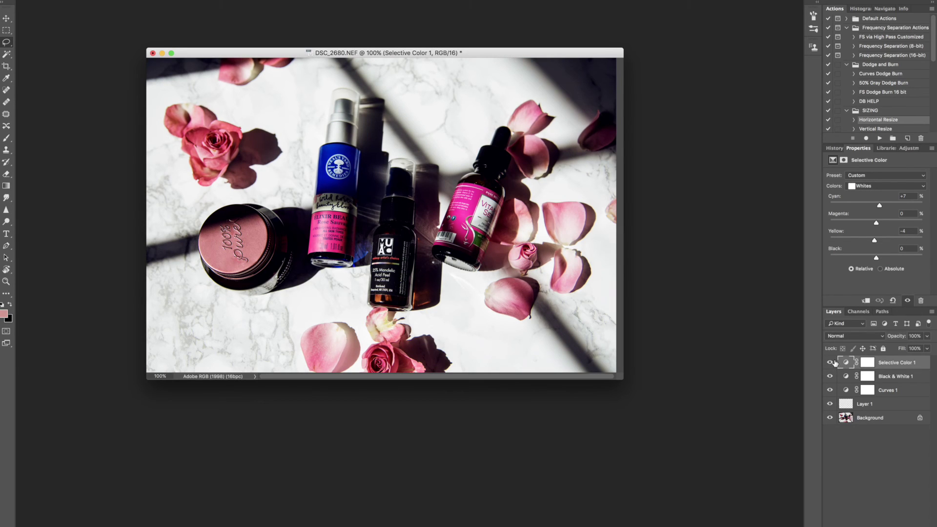
Fine-tune the Reds in the Selective Color layer by raising Black slightly and adjusting Magenta and Cyan, and compare with the layer hidden.
click(877, 186)
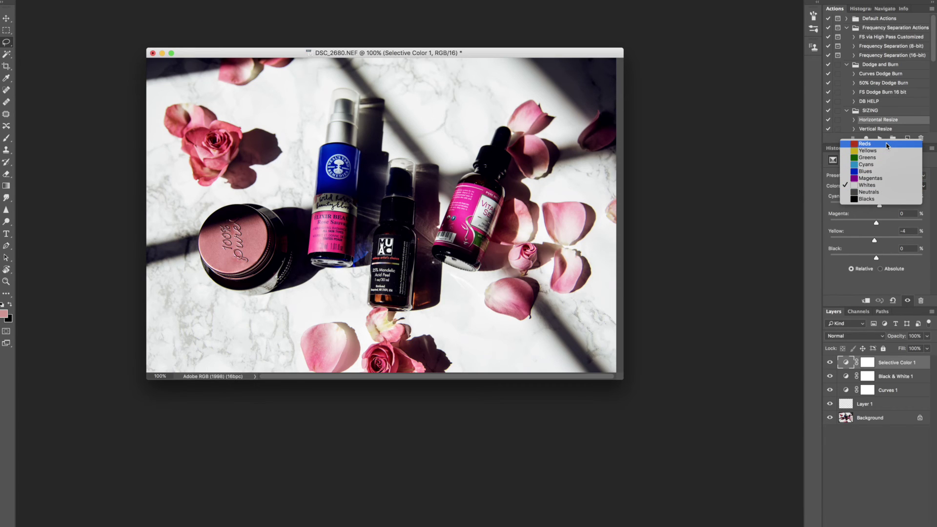
click(887, 145)
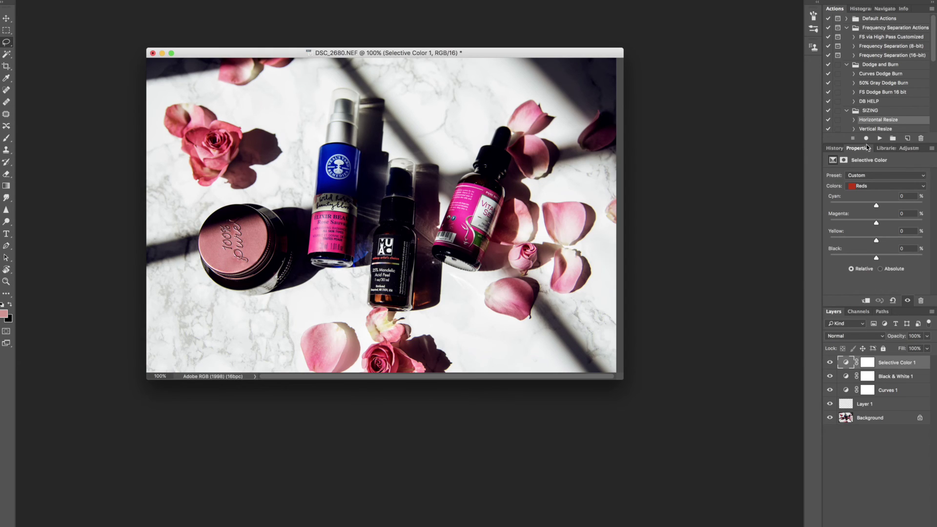
mouse_move(877, 259)
mouse_down()
mouse_move(864, 260)
mouse_move(879, 259)
mouse_up()
drag(880, 228, 870, 209)
click(831, 363)
click(832, 363)
click(833, 363)
click(830, 362)
Group the three adjustment layers and Layer 1, and compare the photo with the group hidden and shown.
shift+click(900, 394)
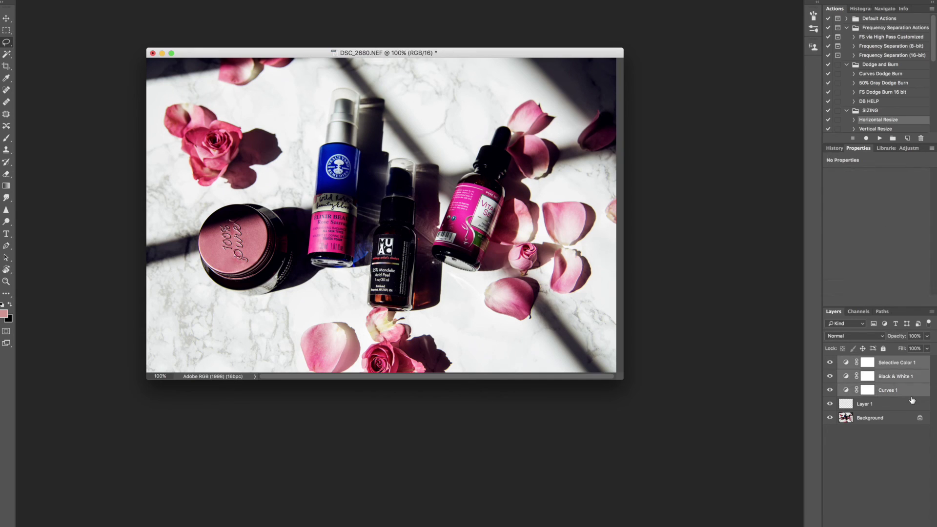
shift+click(901, 405)
key(super+g)
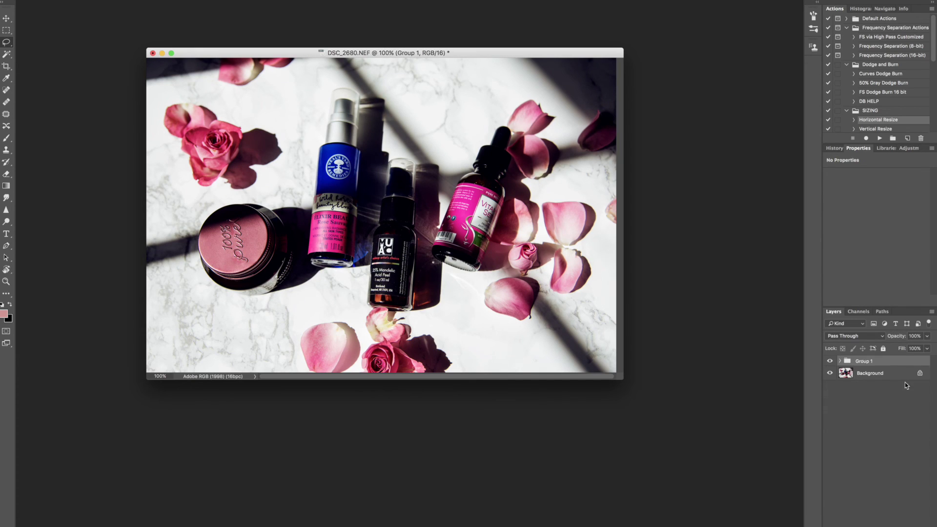
click(830, 360)
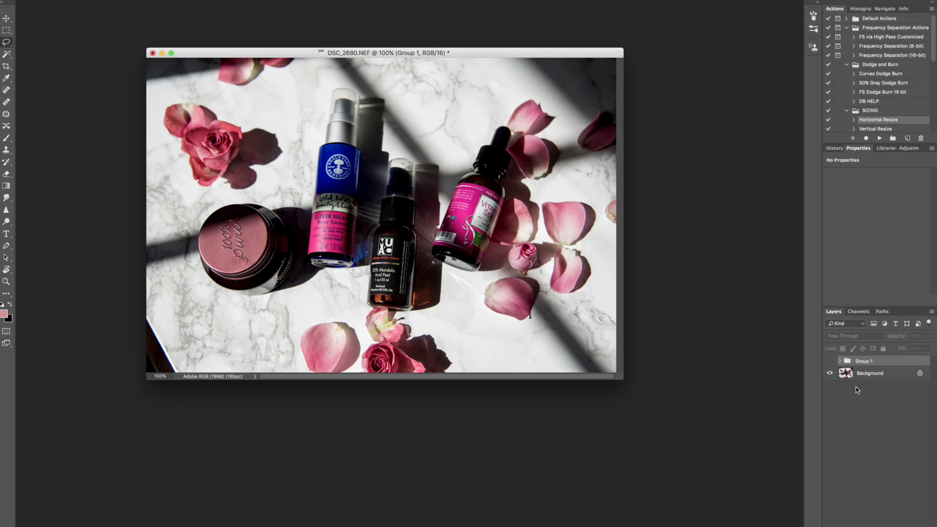
click(829, 360)
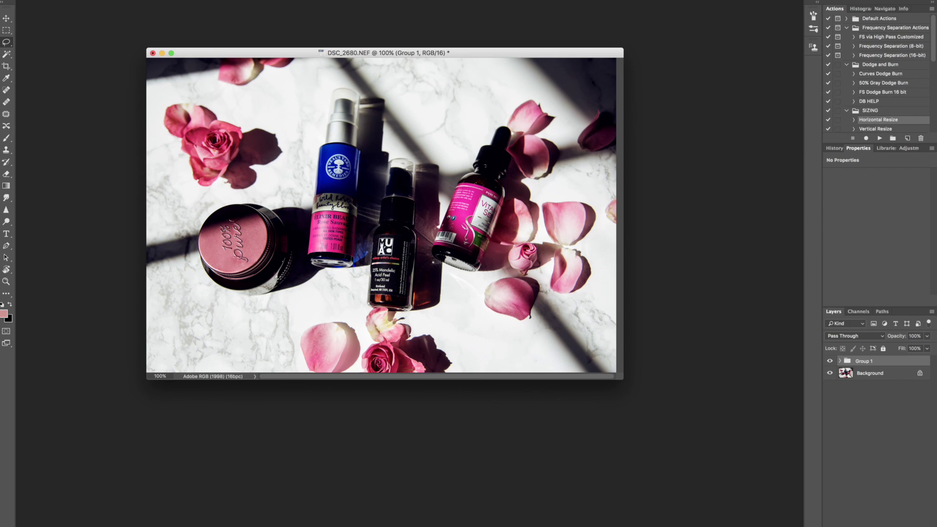
Sharpen the photo with the High Pass Sharpen action, check its effect, and convert the document with the SRGB Convert action.
drag(934, 58, 935, 105)
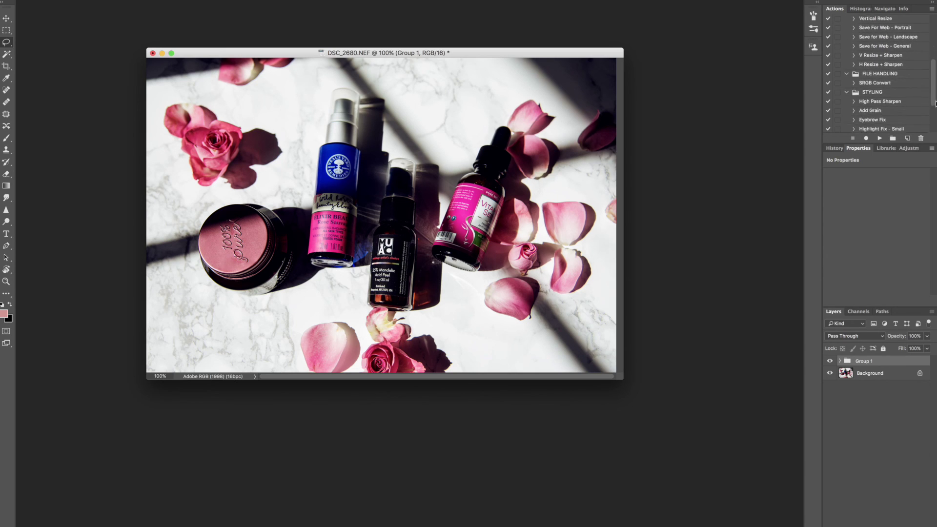
click(903, 102)
click(879, 138)
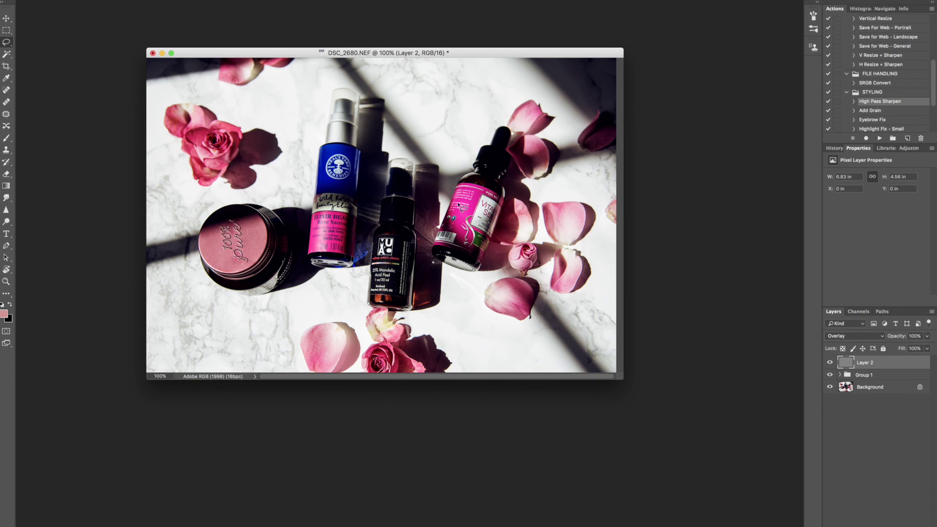
click(831, 362)
click(831, 363)
click(898, 83)
click(881, 140)
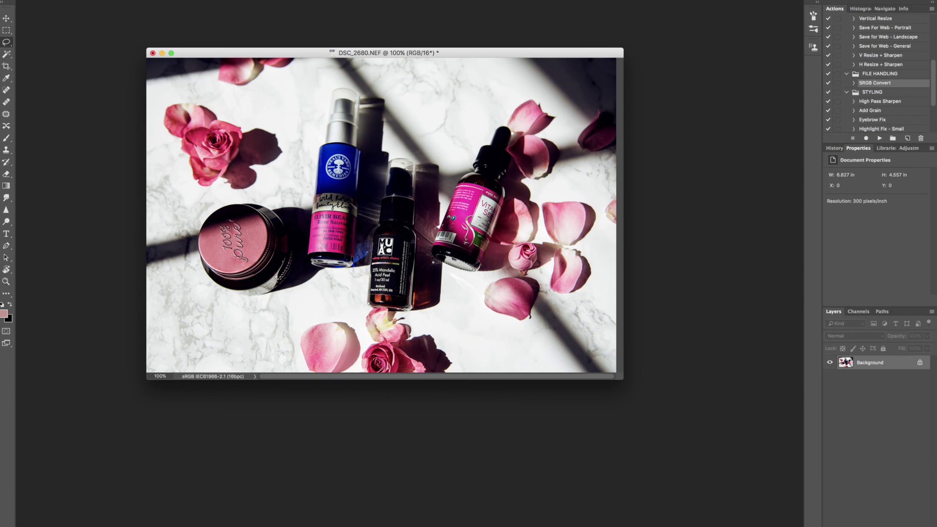
Save the finished photo as flatlay-edit.jpg and bring it up over Lightroom's Before/After view for comparison.
drag(355, 55, 370, 53)
key(super+shift+s)
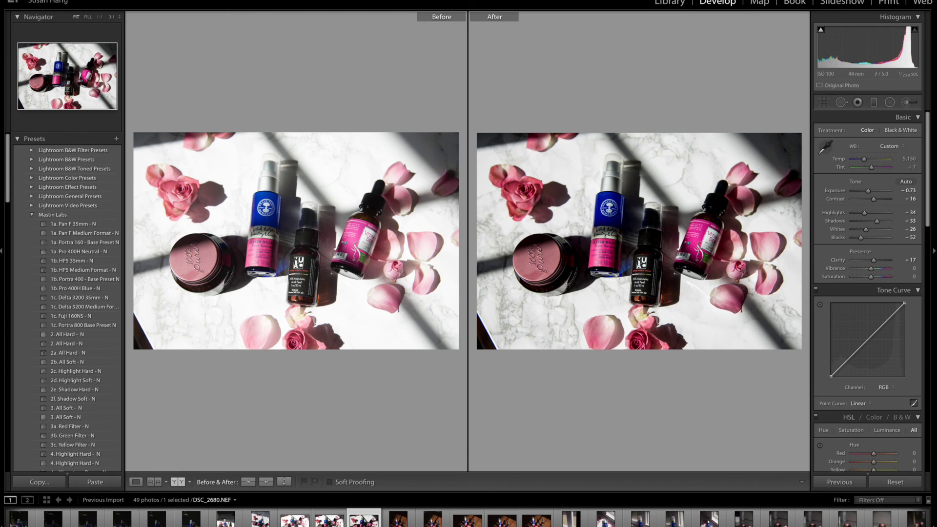
key(super+Tab)
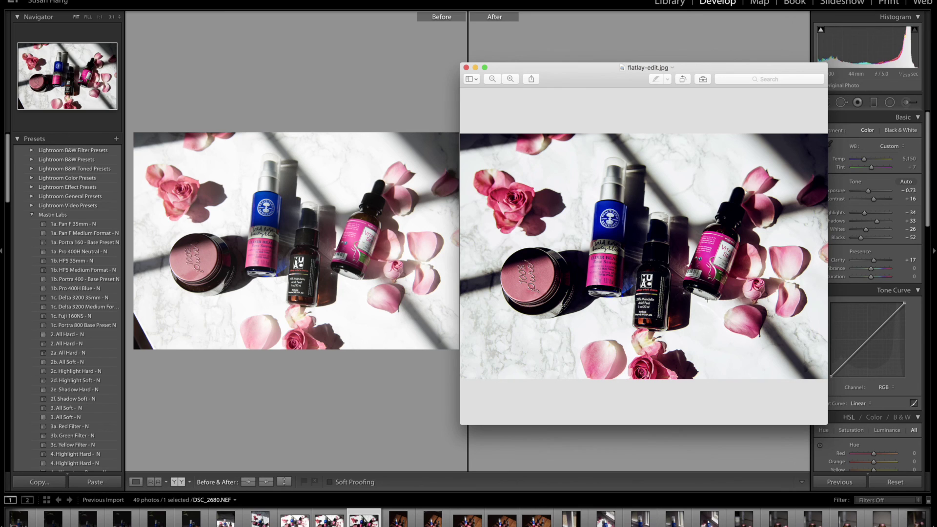